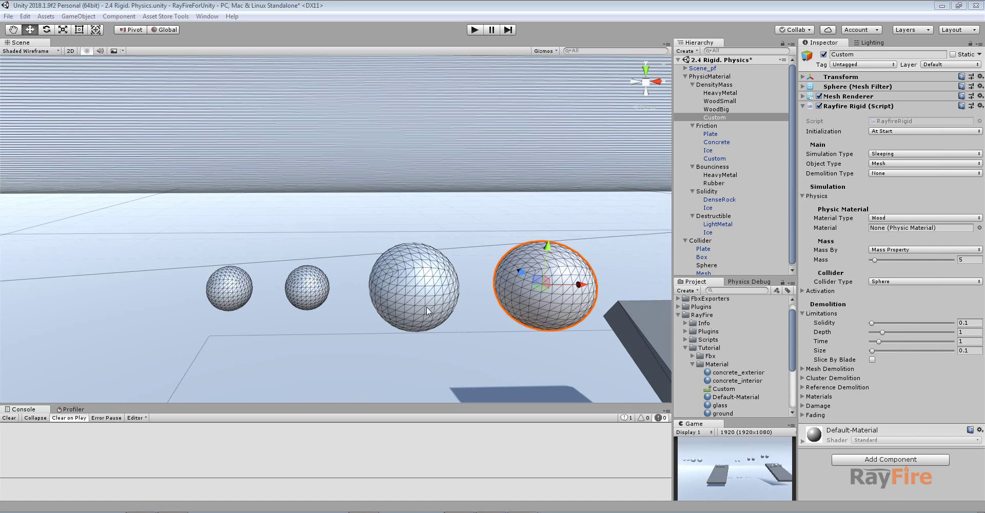
Step: Examine the Material Type and Mass By settings of the HeavyMetal and WoodSmall spheres in the DensityMass group
{"action": "middle_click_drag", "start_coordinate": [427, 305], "coordinate": [410, 298]}
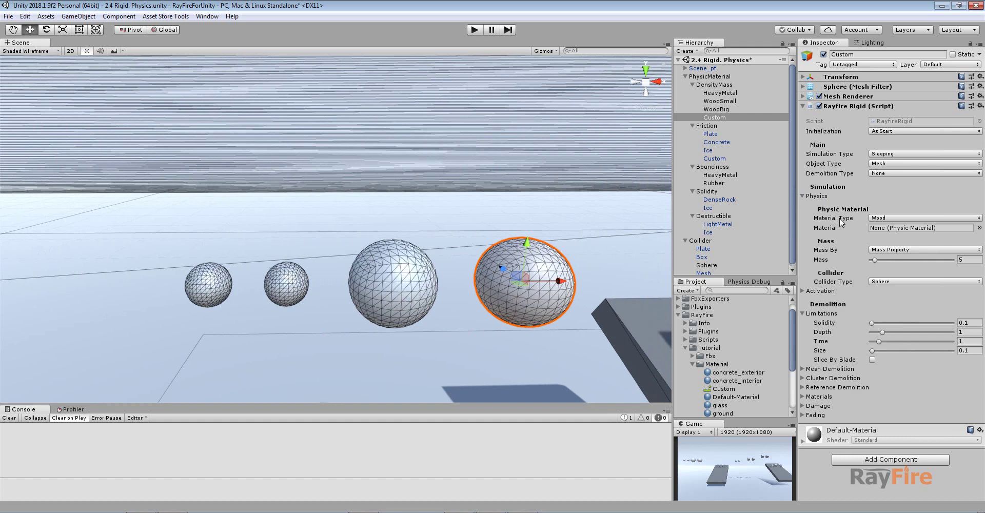
{"action": "left_click", "coordinate": [224, 291]}
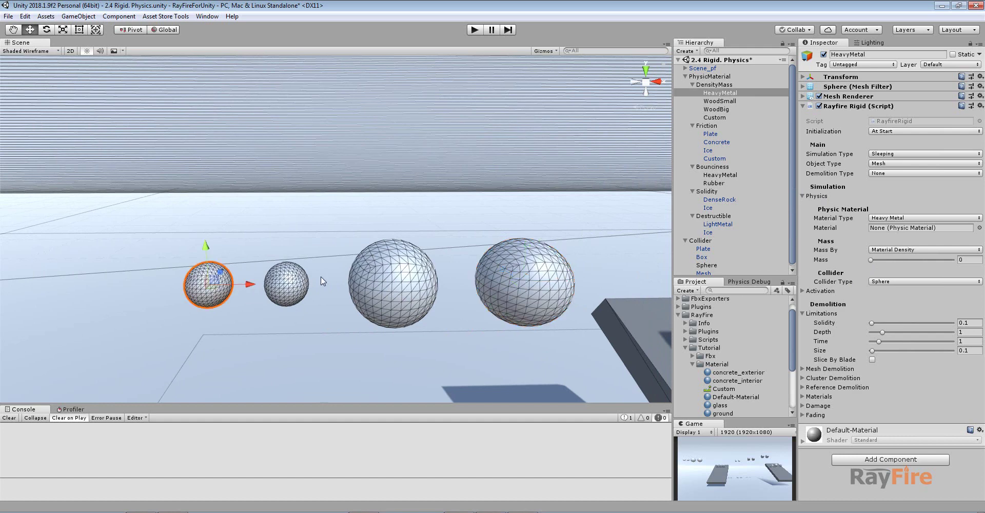
{"action": "left_click_drag", "start_coordinate": [314, 284], "coordinate": [310, 268], "text": "alt"}
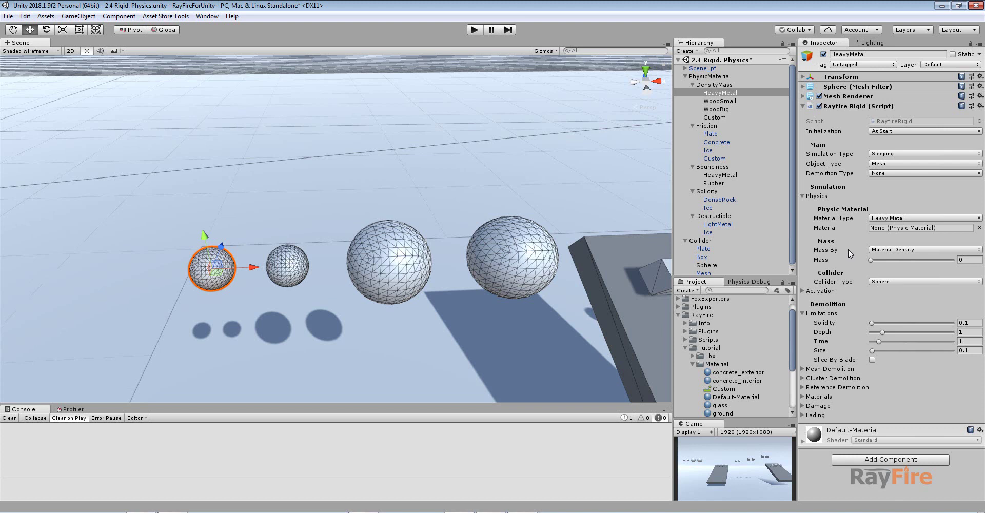
{"action": "left_click", "coordinate": [892, 249]}
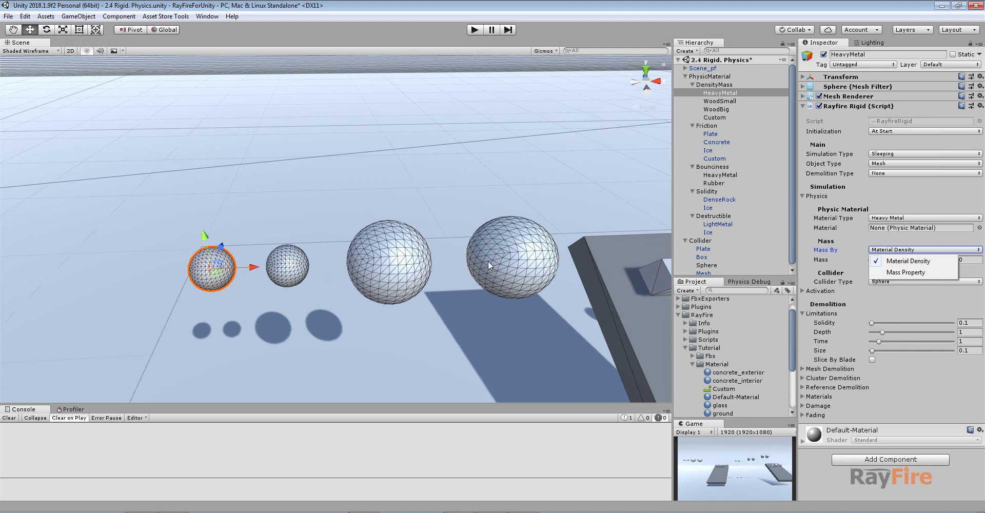
{"action": "left_click", "coordinate": [299, 274]}
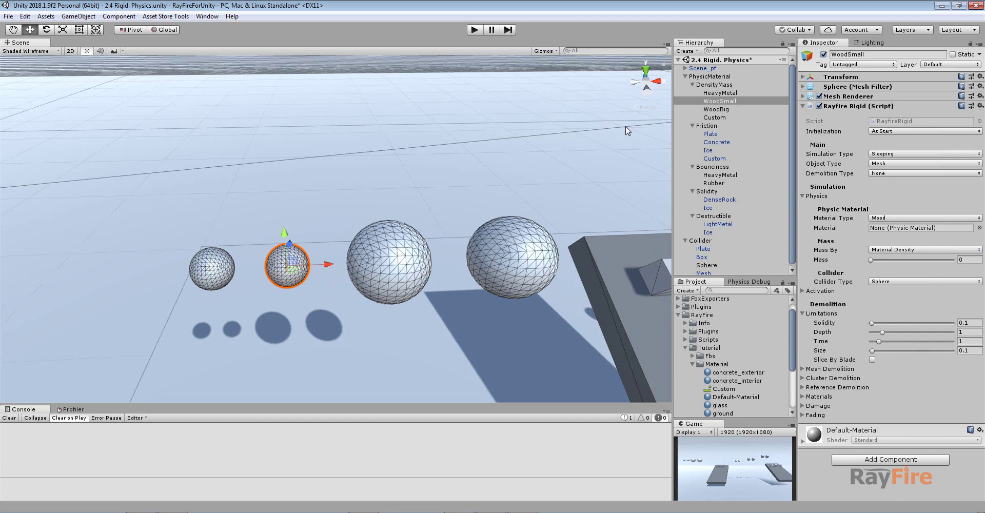
Step: Run the scene and compare the Rigidbody masses of the WoodSmall and HeavyMetal spheres
{"action": "left_click", "coordinate": [470, 30]}
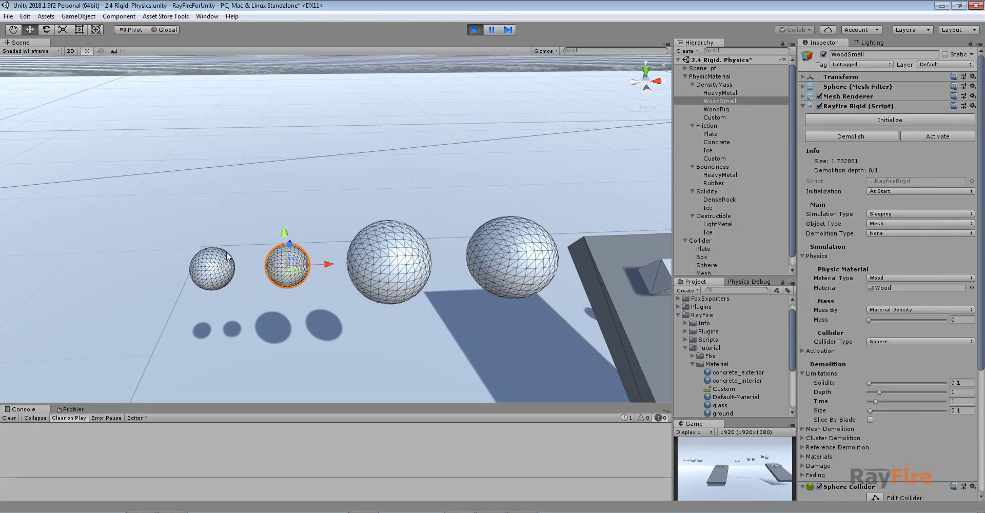
{"action": "scroll", "coordinate": [879, 366], "scroll_direction": "down", "scroll_amount": 5}
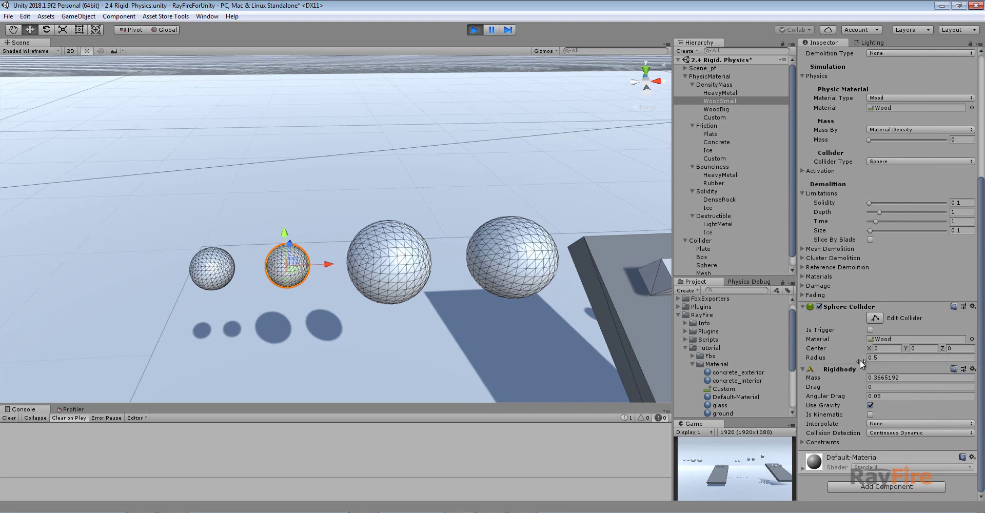
{"action": "left_click", "coordinate": [213, 270]}
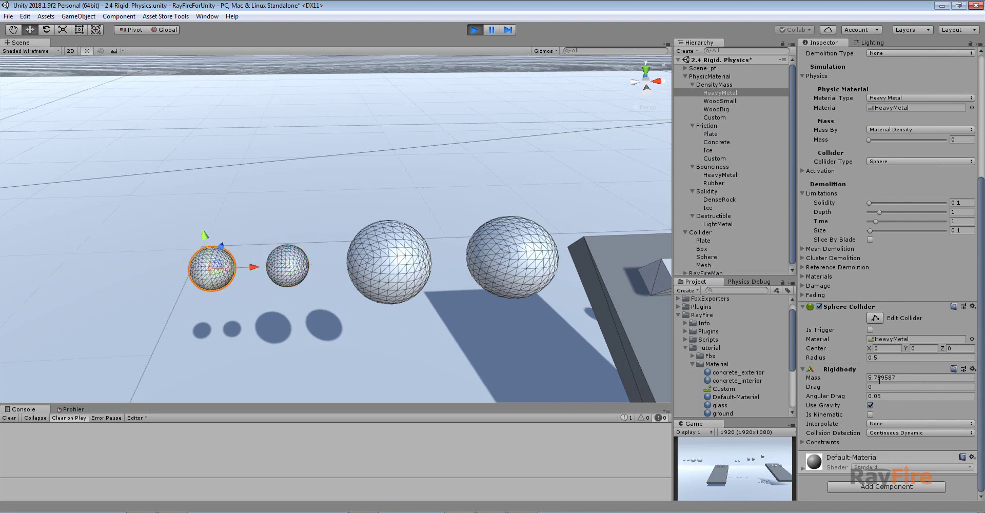
{"action": "left_click", "coordinate": [292, 265]}
{"action": "left_click", "coordinate": [911, 376]}
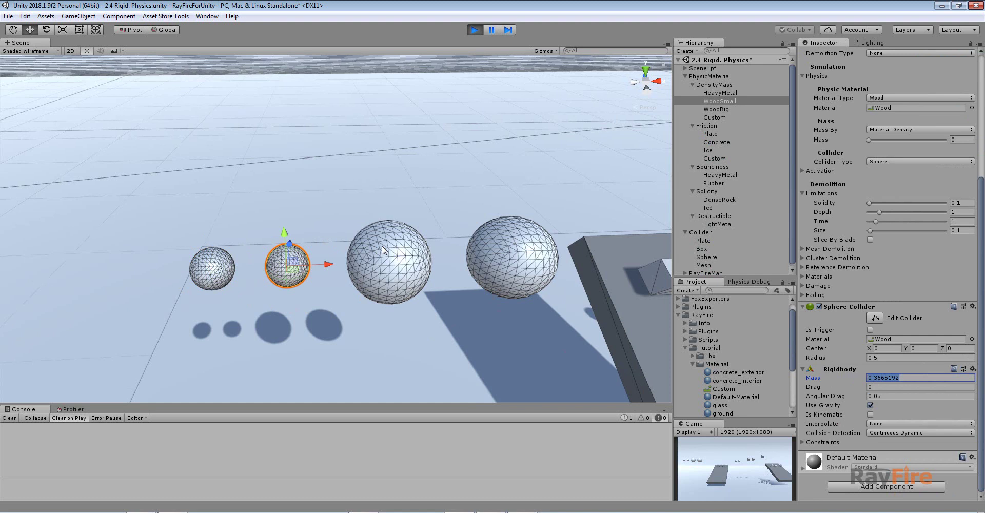
Step: Compare the WoodBig sphere's Rigidbody mass with those of the WoodSmall and HeavyMetal spheres
{"action": "left_click", "coordinate": [386, 259]}
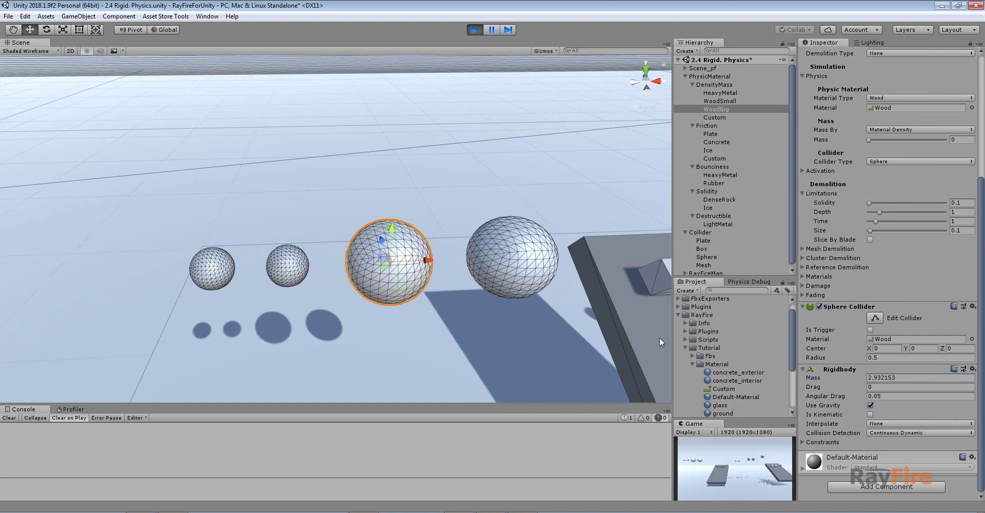
{"action": "left_click", "coordinate": [890, 378]}
{"action": "left_click", "coordinate": [294, 267]}
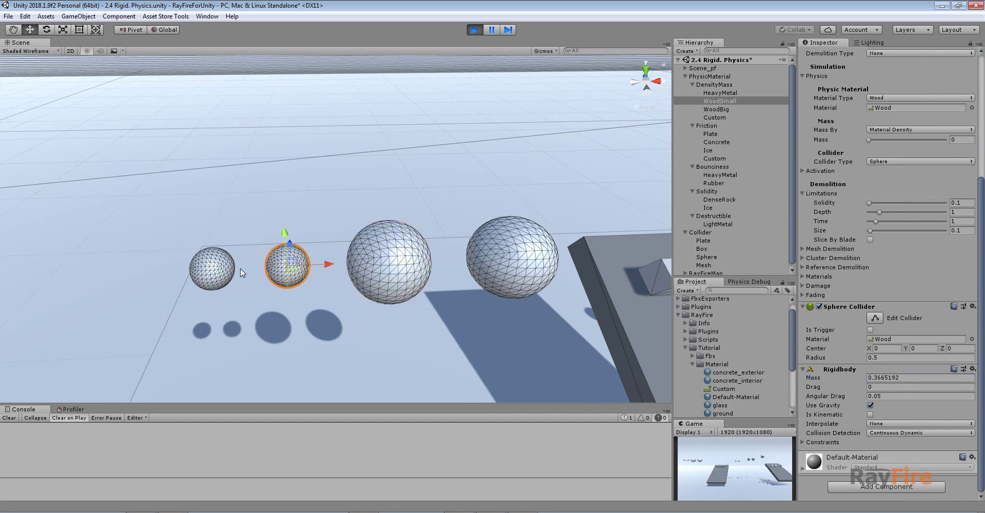
{"action": "left_click", "coordinate": [224, 267]}
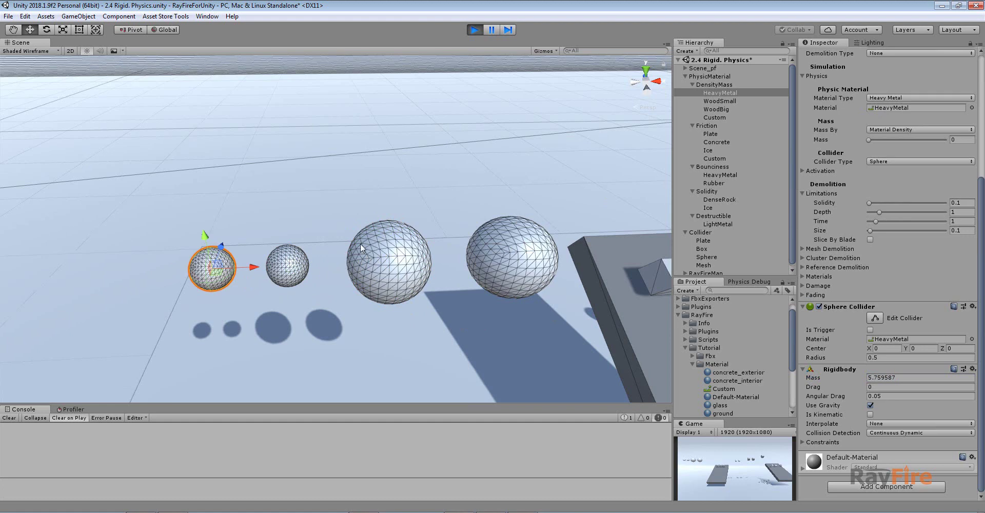
Step: Check the Custom sphere's mass setup, keeping Mass By on Mass Property, and compare its Mass value with its Rigidbody mass
{"action": "right_click_drag", "start_coordinate": [436, 242], "coordinate": [433, 282]}
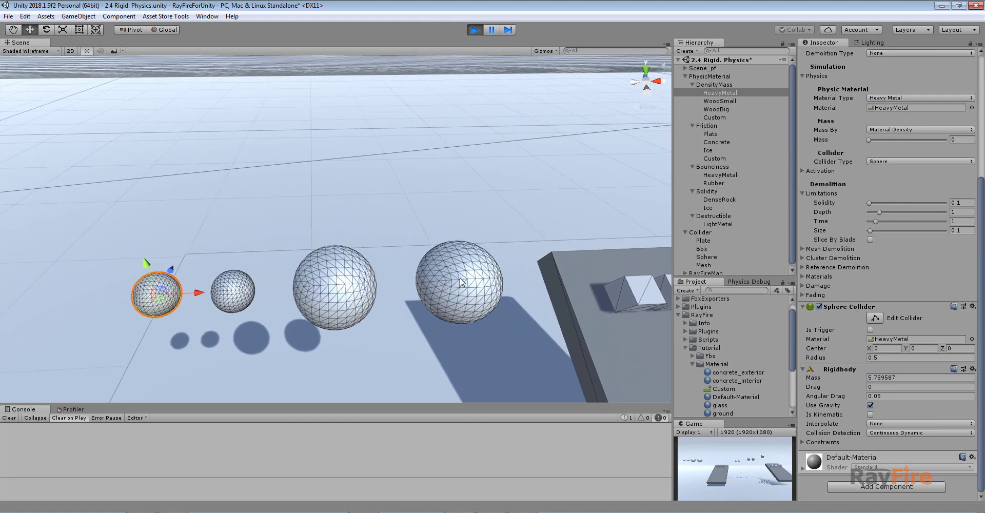
{"action": "left_click", "coordinate": [452, 278]}
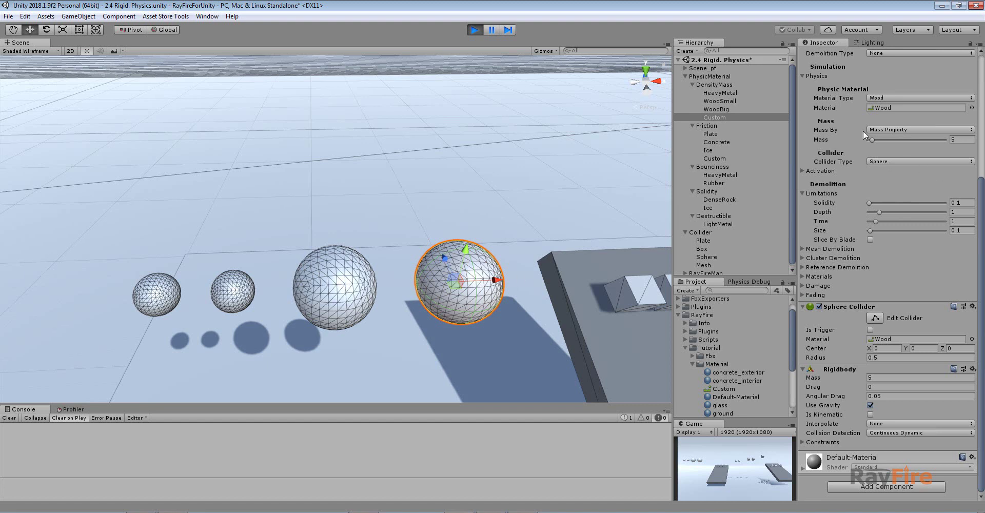
{"action": "left_click", "coordinate": [884, 128]}
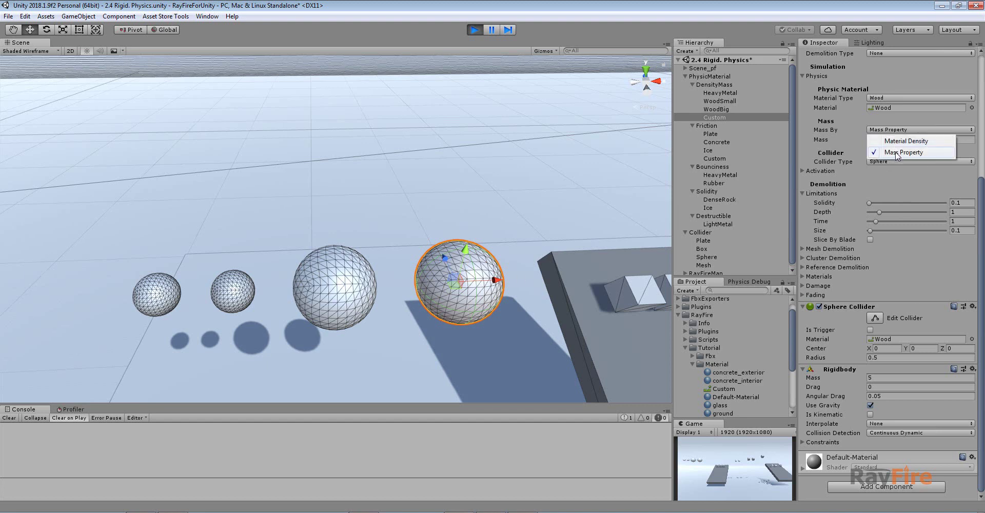
{"action": "left_click", "coordinate": [894, 152]}
{"action": "left_click", "coordinate": [963, 139]}
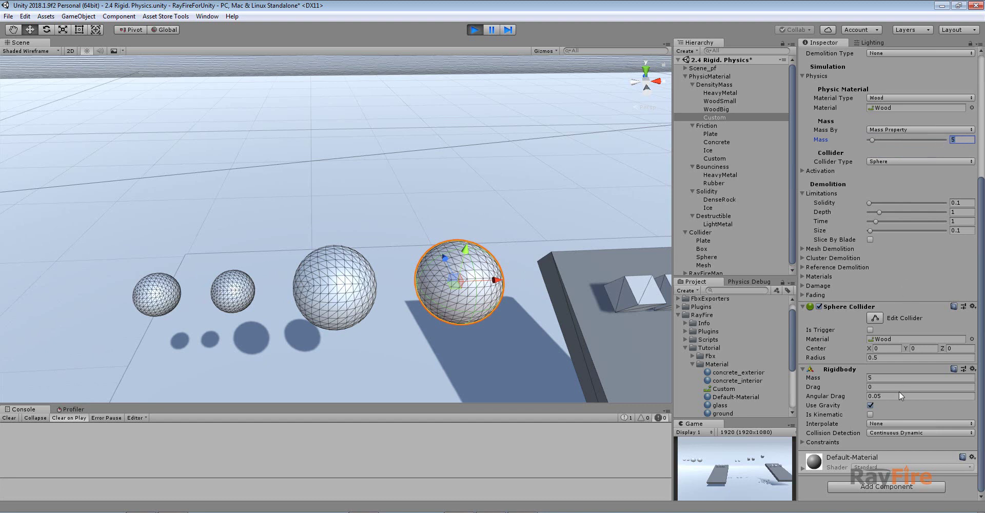
{"action": "left_click", "coordinate": [872, 378]}
{"action": "scroll", "coordinate": [456, 309], "scroll_direction": "down", "scroll_amount": 4}
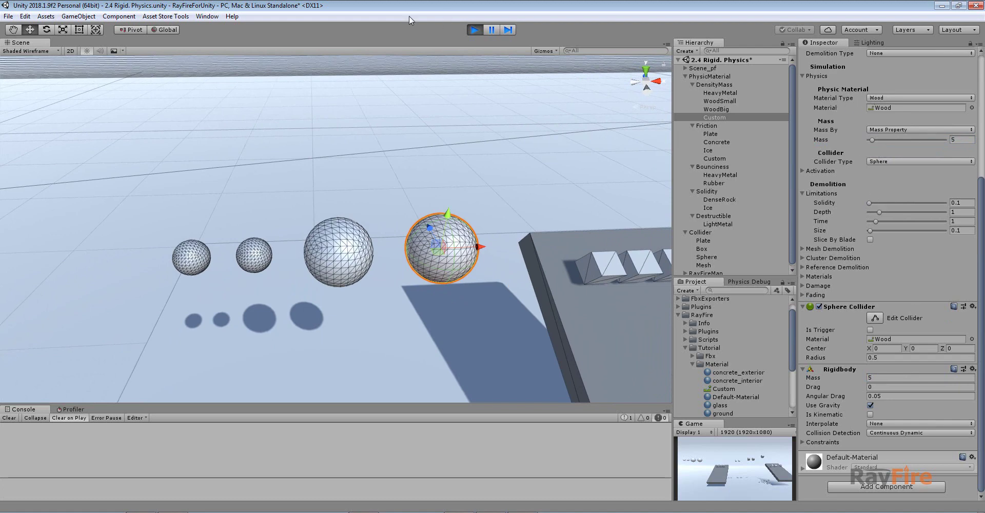
Step: Focus on the cubes on the Friction plate and inspect the physic material settings of Concrete, Ice and Custom
{"action": "middle_click_drag", "start_coordinate": [527, 195], "coordinate": [323, 160]}
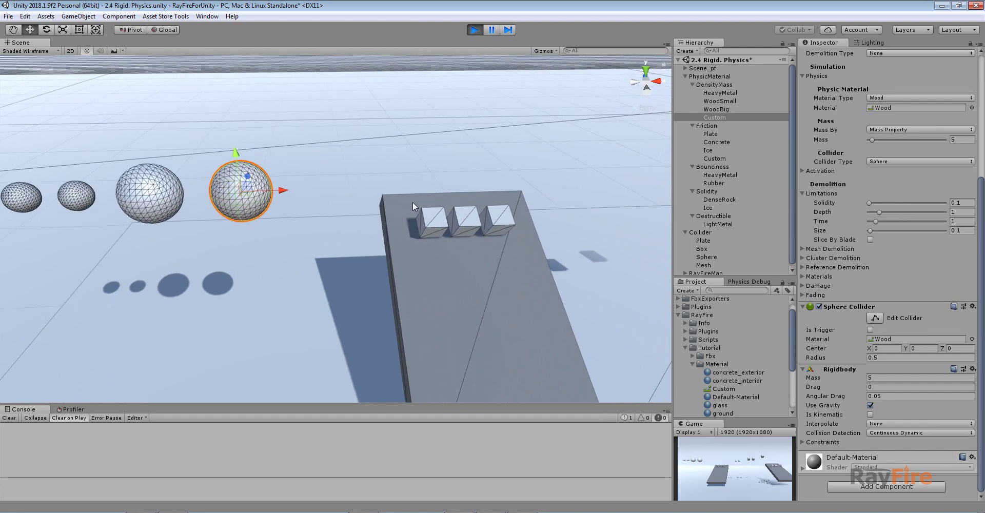
{"action": "left_click", "coordinate": [427, 215]}
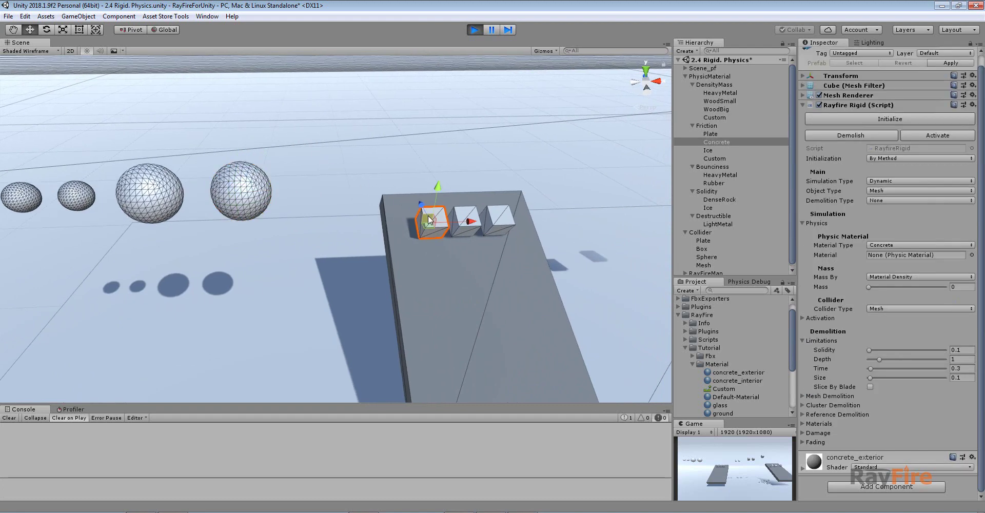
{"action": "key", "text": "f"}
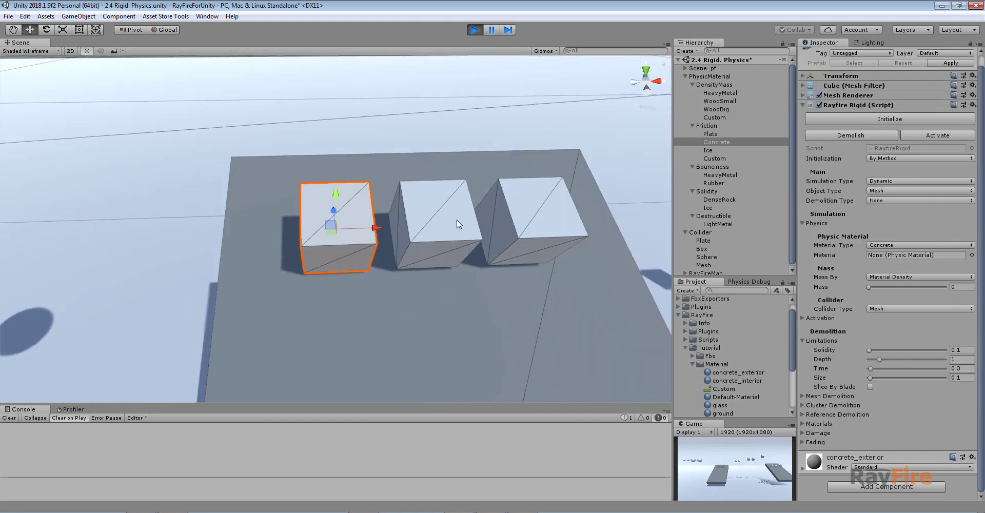
{"action": "left_click", "coordinate": [714, 151]}
{"action": "left_click", "coordinate": [711, 159]}
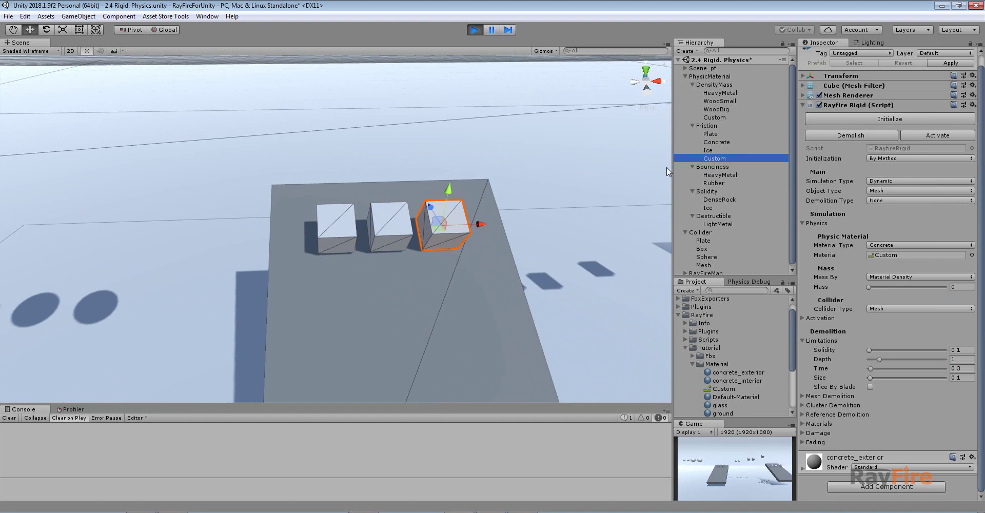
Step: Stop the simulation, check the Concrete cube's physic Material field, and restart the simulation in a paused state
{"action": "left_click", "coordinate": [473, 30]}
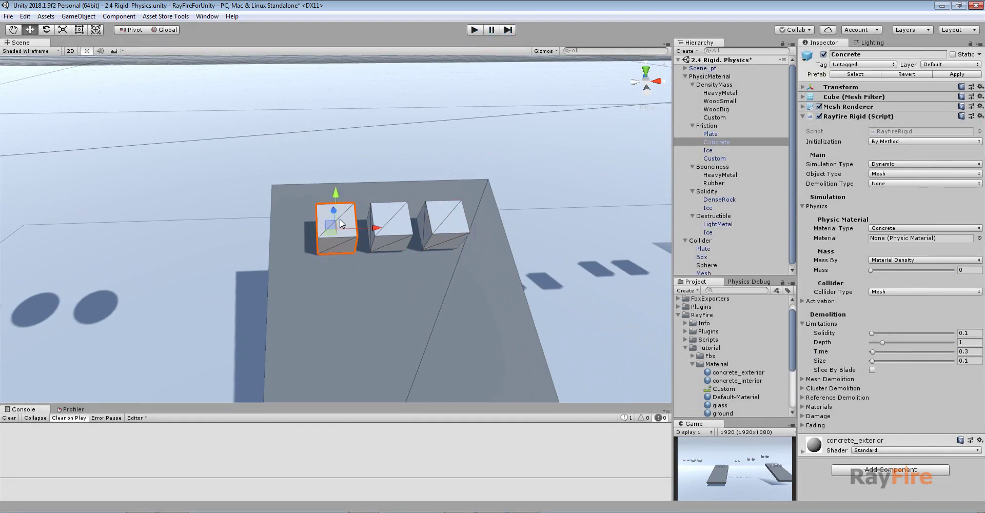
{"action": "left_click", "coordinate": [876, 239]}
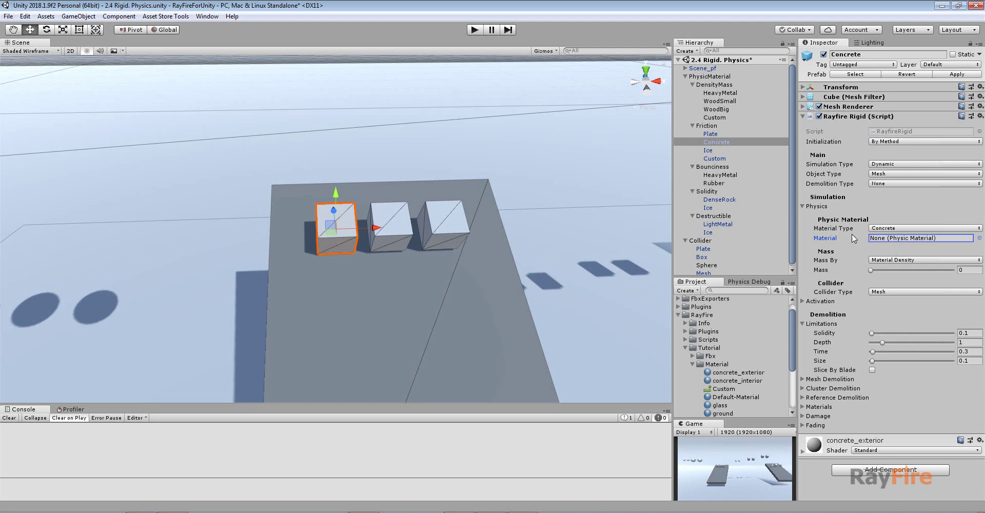
{"action": "left_click", "coordinate": [475, 30]}
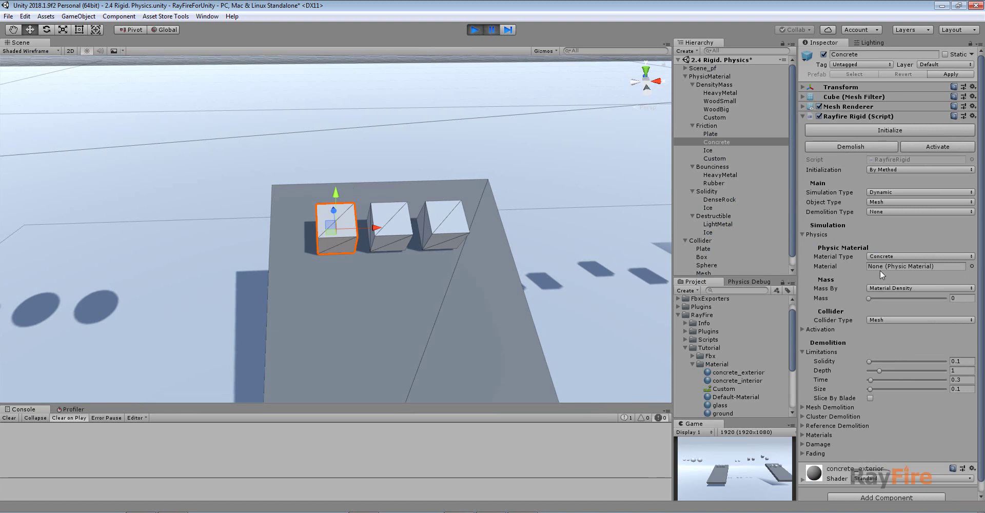
{"action": "scroll", "coordinate": [906, 306], "scroll_direction": "down", "scroll_amount": 1}
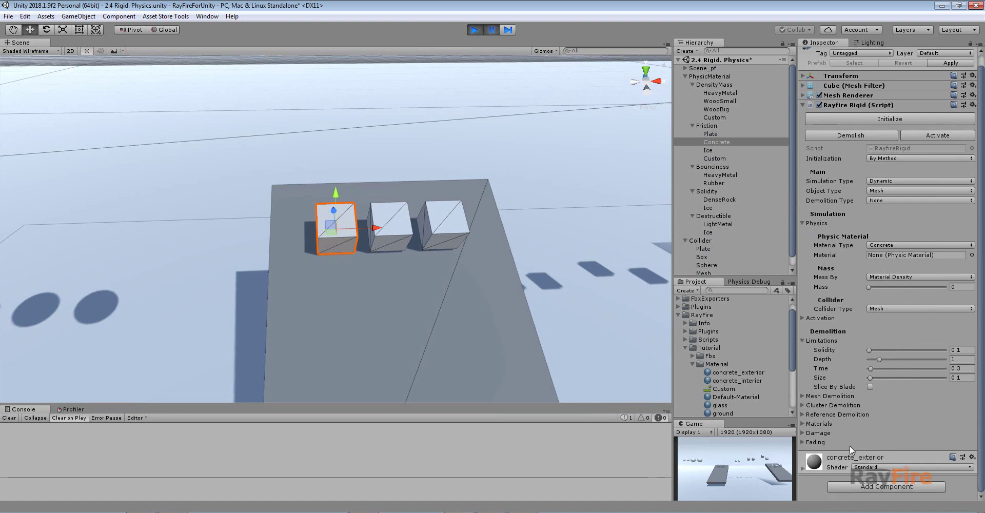
Step: Initialize the Rayfire Rigid component of the Concrete, Ice and Custom friction cubes together
{"action": "left_click", "coordinate": [395, 214], "text": "shift"}
{"action": "left_click", "coordinate": [444, 225], "text": "shift"}
{"action": "left_click", "coordinate": [861, 119]}
{"action": "scroll", "coordinate": [860, 307], "scroll_direction": "down", "scroll_amount": 8}
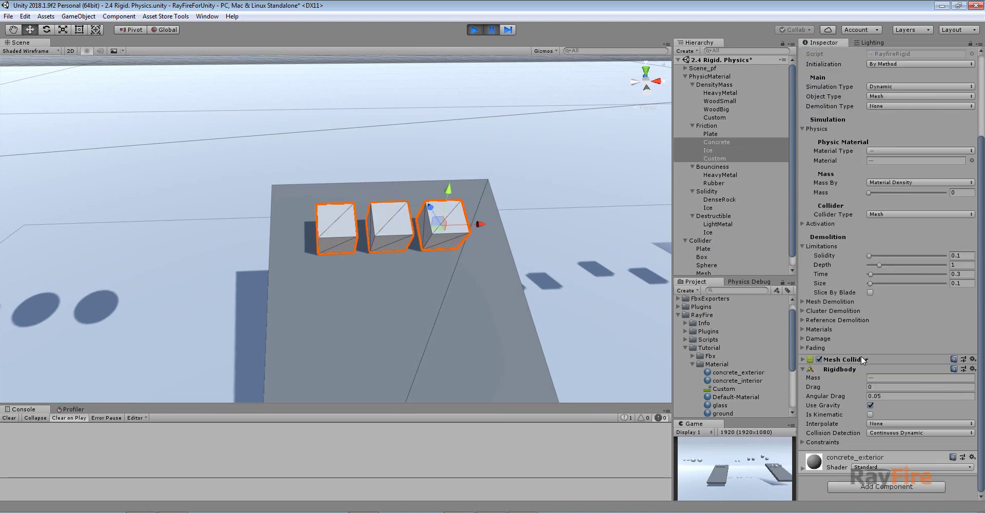
Step: Expand the cubes' Mesh Collider and examine the friction and bounciness properties of the Concrete cube's physic material
{"action": "left_click", "coordinate": [804, 360]}
{"action": "scroll", "coordinate": [871, 413], "scroll_direction": "down", "scroll_amount": 4}
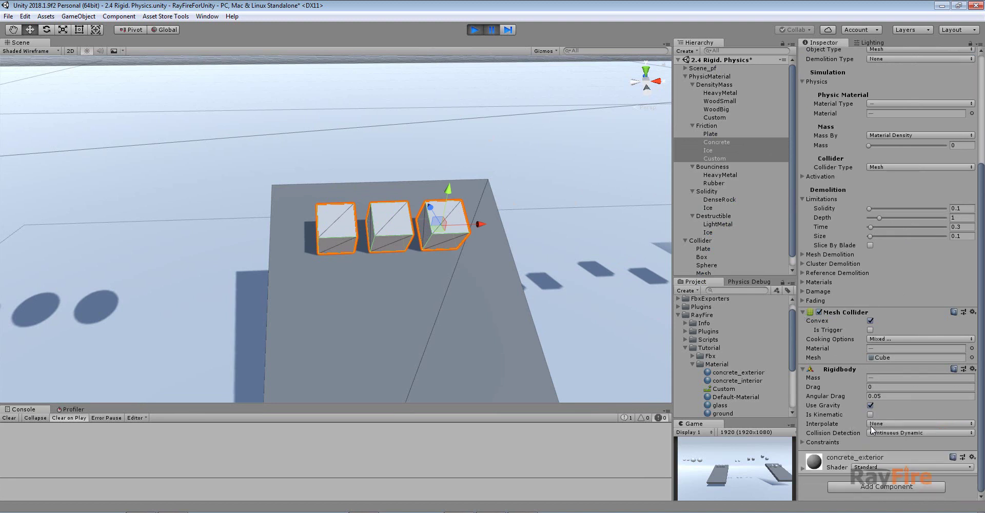
{"action": "left_click", "coordinate": [352, 228]}
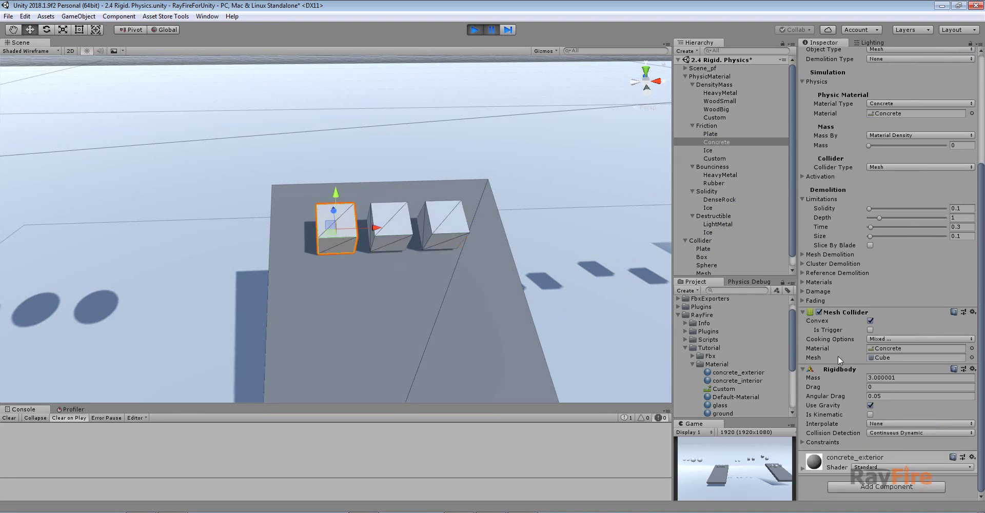
{"action": "left_click", "coordinate": [886, 113]}
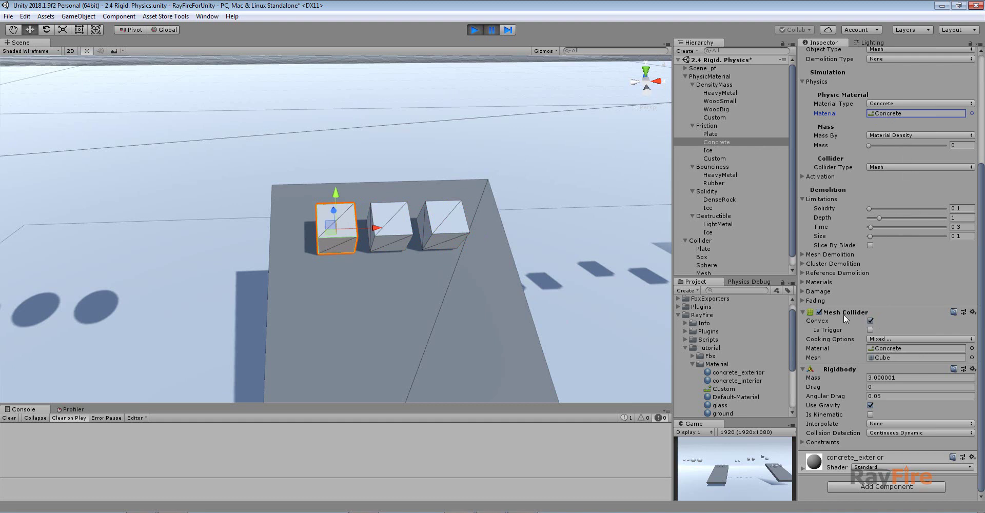
{"action": "double_click", "coordinate": [886, 349]}
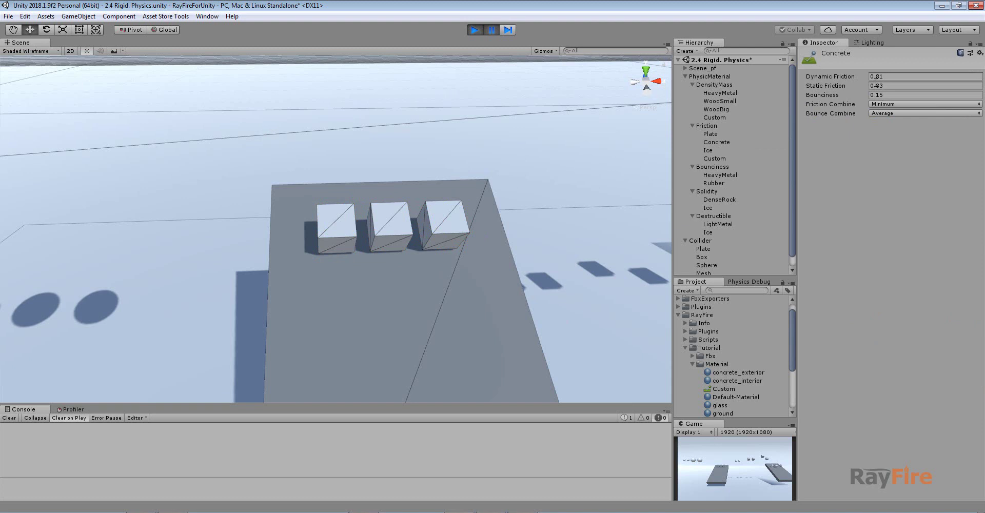
{"action": "left_click", "coordinate": [355, 224]}
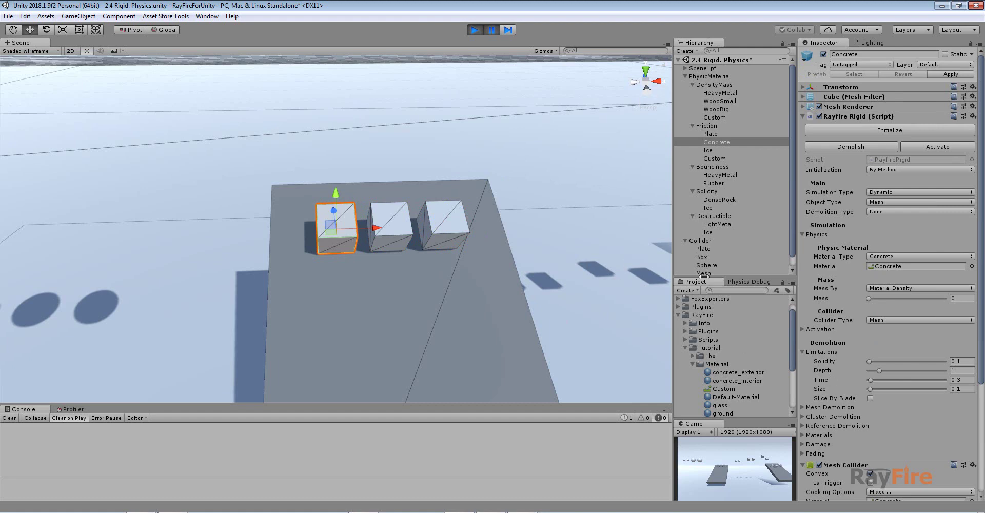
Step: Resume the simulation so the friction cubes can slide, pause it again, and view the plate from another angle
{"action": "left_click", "coordinate": [493, 30]}
{"action": "left_click_drag", "start_coordinate": [529, 282], "coordinate": [429, 160], "text": "alt"}
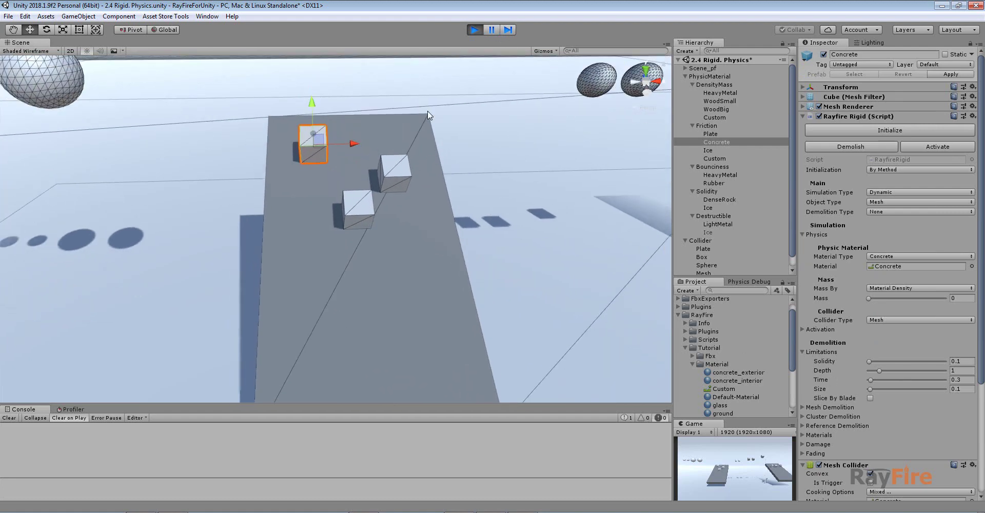
{"action": "left_click", "coordinate": [491, 30]}
{"action": "left_click_drag", "start_coordinate": [403, 200], "coordinate": [381, 313], "text": "alt"}
{"action": "left_click_drag", "start_coordinate": [314, 165], "coordinate": [312, 183], "text": "alt"}
{"action": "scroll", "coordinate": [278, 180], "scroll_direction": "up", "scroll_amount": 4}
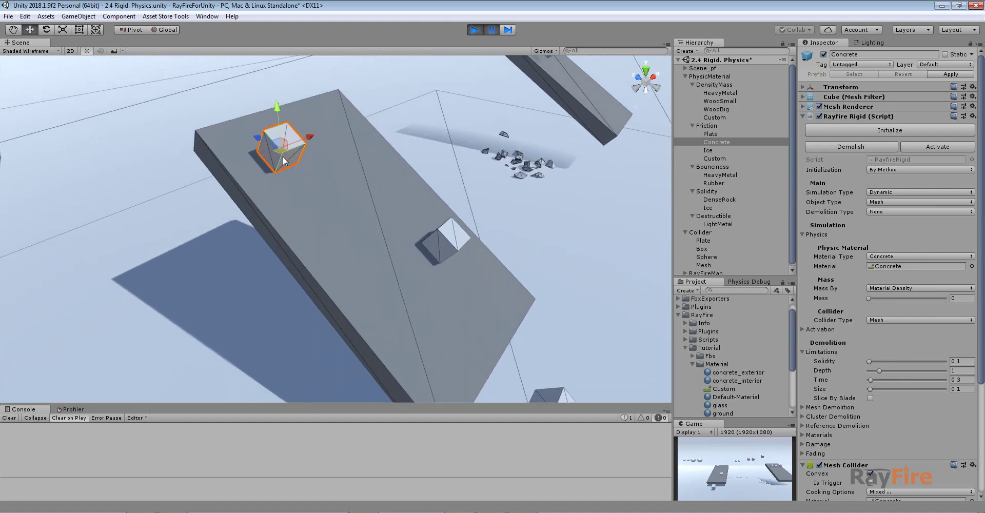
Step: Select the Custom friction cube and locate its assigned Custom physic material in the project assets
{"action": "scroll", "coordinate": [479, 304], "scroll_direction": "down", "scroll_amount": 1}
{"action": "left_click", "coordinate": [443, 247]}
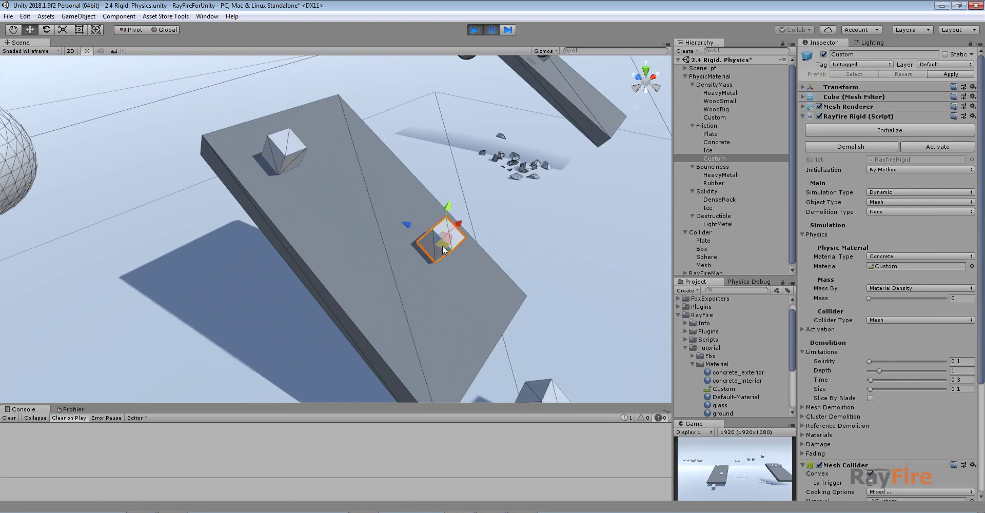
{"action": "left_click", "coordinate": [891, 265]}
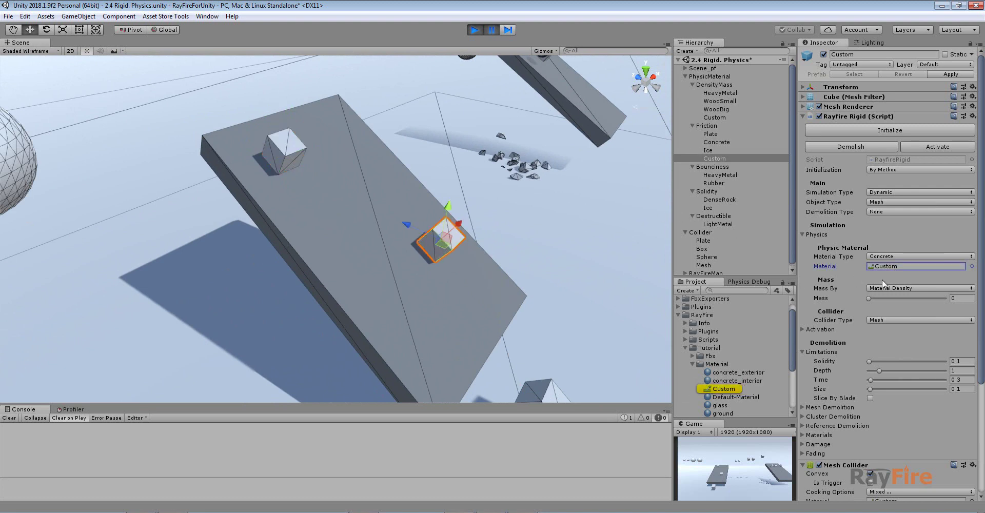
Step: Examine the friction and bounciness properties of the Custom physic material asset and exit play mode
{"action": "left_click", "coordinate": [721, 388]}
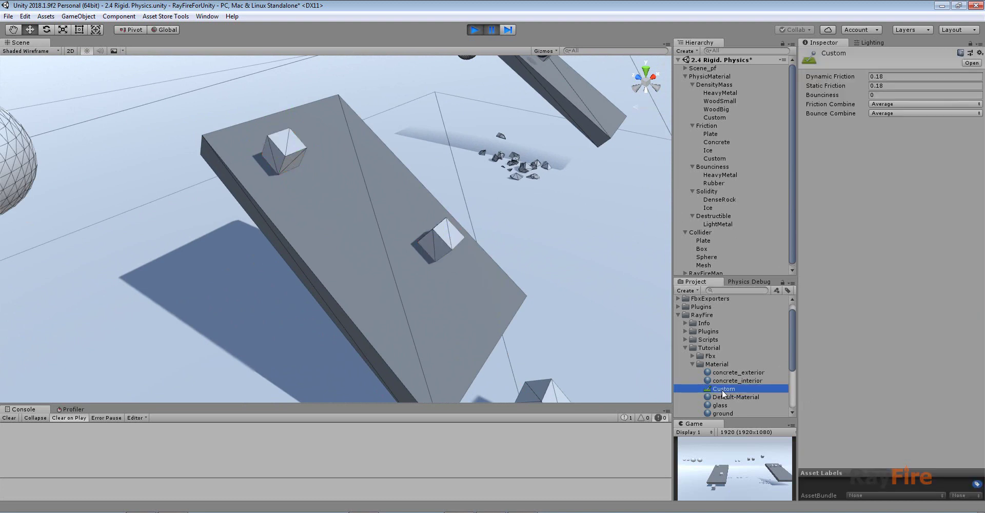
{"action": "left_click", "coordinate": [475, 32]}
{"action": "left_click", "coordinate": [475, 32]}
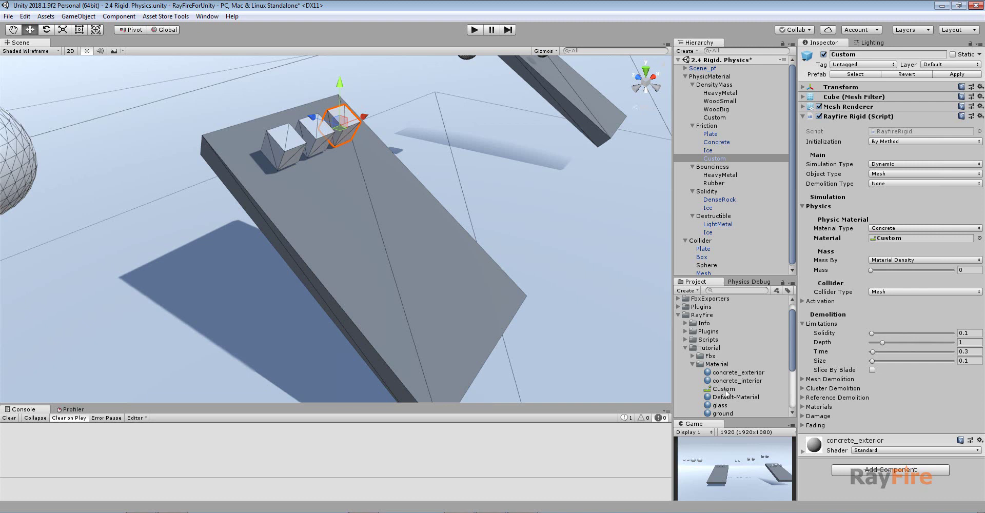
Step: Compare the Physic Material assignments of the Concrete and Custom friction cubes in their Rayfire Rigid components
{"action": "left_click", "coordinate": [280, 137]}
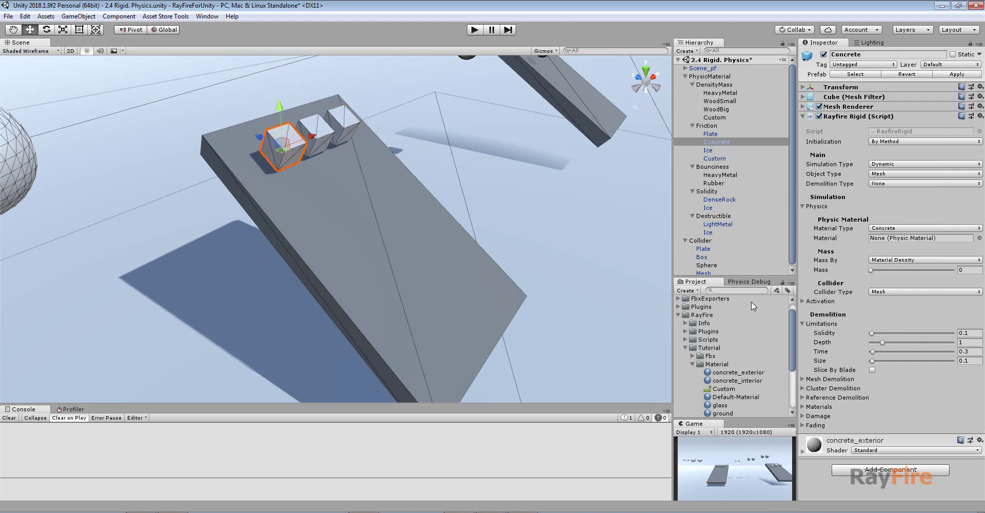
{"action": "left_click", "coordinate": [888, 239]}
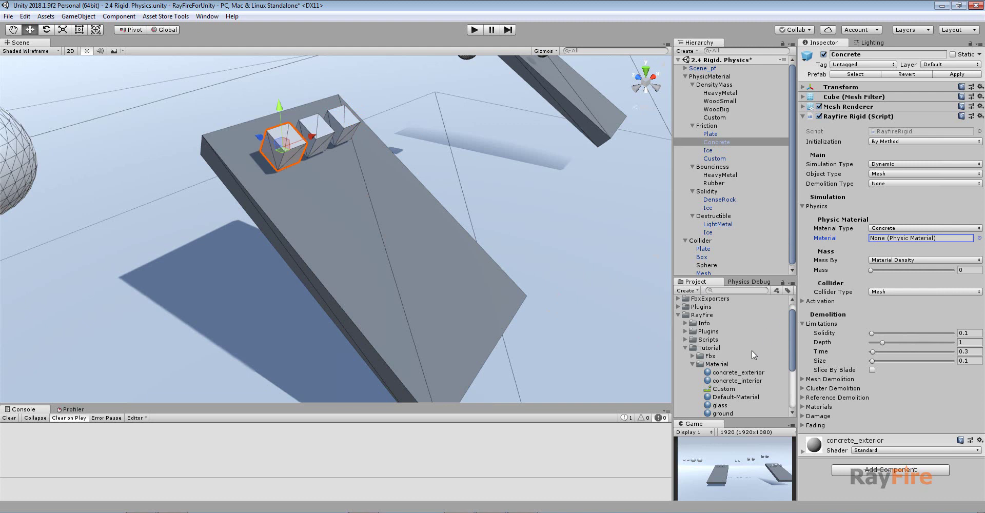
{"action": "left_click", "coordinate": [344, 123]}
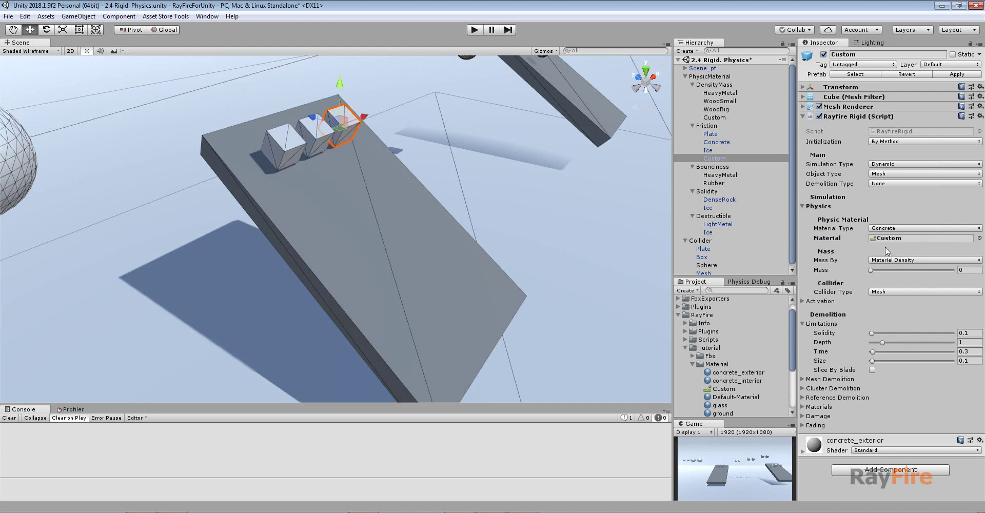
Step: Rerun the simulation, initialize the Concrete, Ice and Custom friction cubes together, and pause while they slide
{"action": "left_click", "coordinate": [475, 29]}
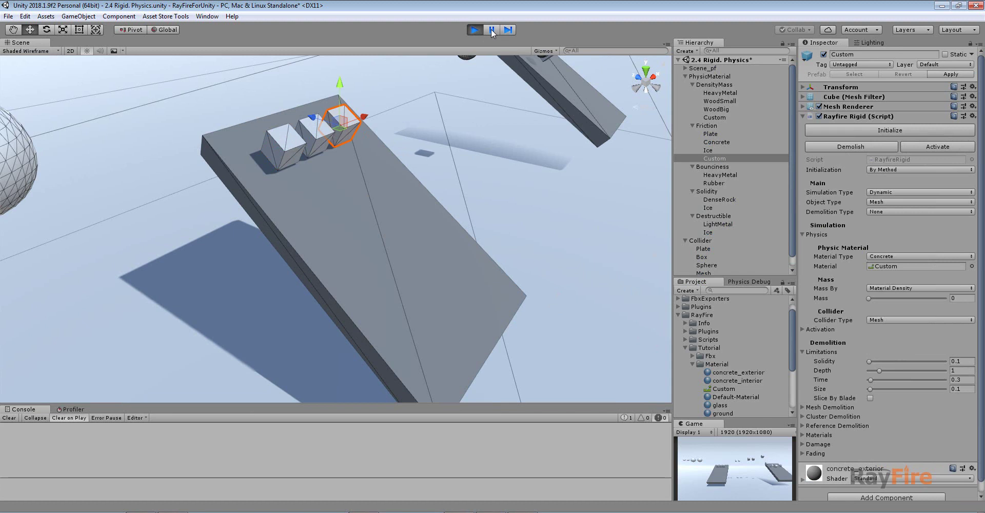
{"action": "left_click", "coordinate": [281, 146]}
{"action": "left_click", "coordinate": [308, 129], "text": "shift"}
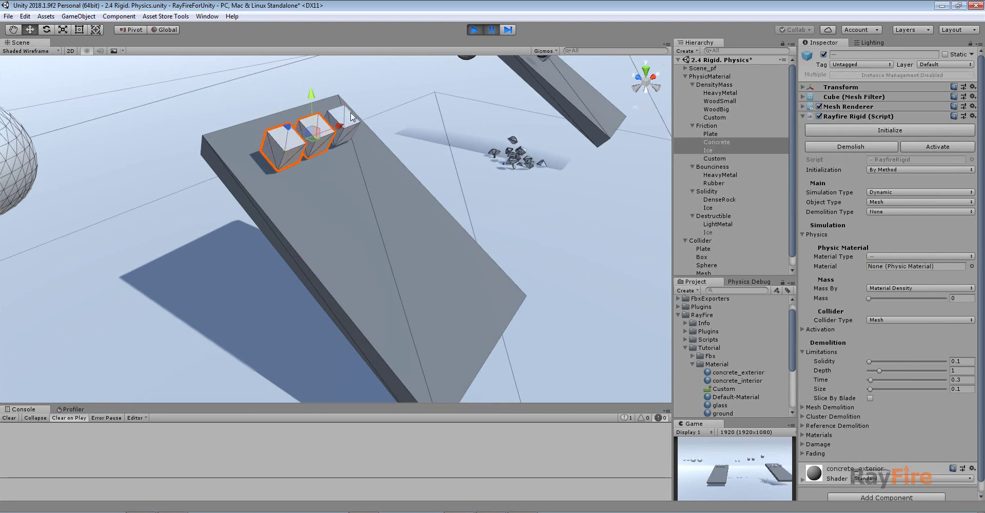
{"action": "left_click", "coordinate": [847, 128]}
{"action": "left_click", "coordinate": [493, 27]}
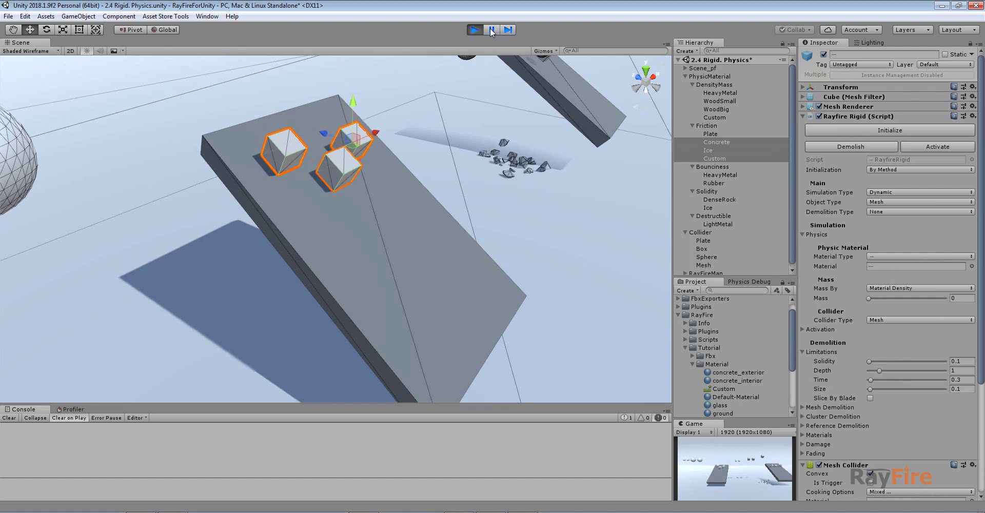
Step: Compare the sliding positions and physic materials of the Ice, Concrete and Custom cubes, including the Custom material's friction properties
{"action": "left_click", "coordinate": [334, 176]}
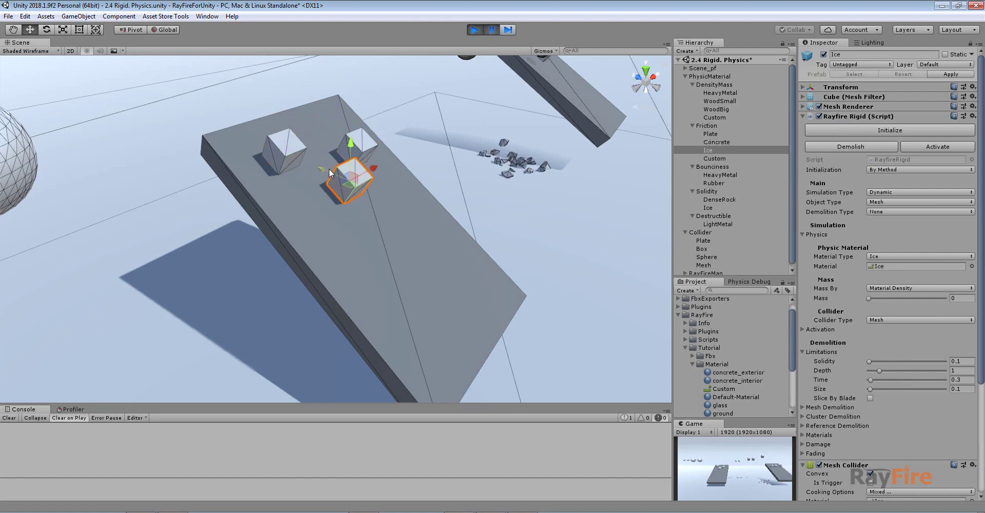
{"action": "left_click", "coordinate": [288, 151], "text": "shift"}
{"action": "left_click_drag", "start_coordinate": [451, 185], "coordinate": [327, 139], "text": "alt"}
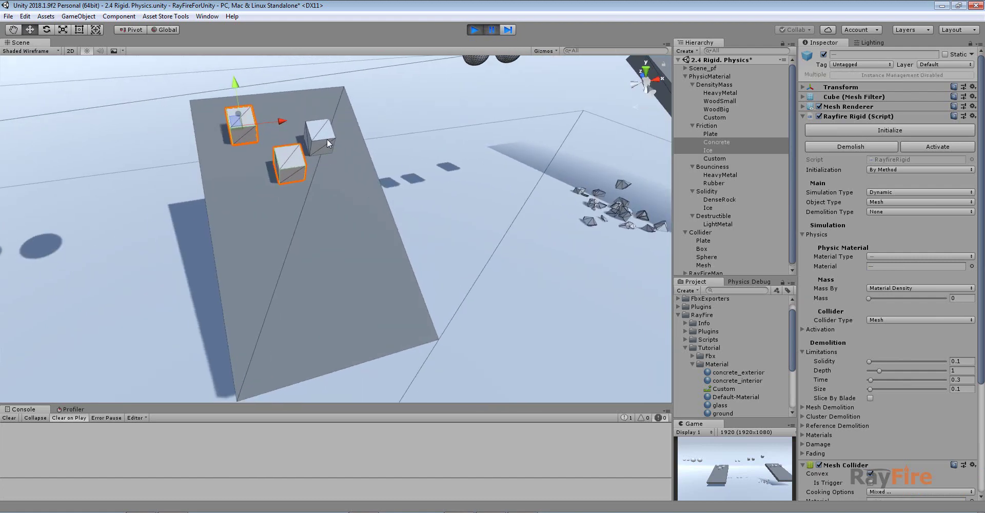
{"action": "left_click", "coordinate": [320, 137]}
{"action": "left_click", "coordinate": [722, 389]}
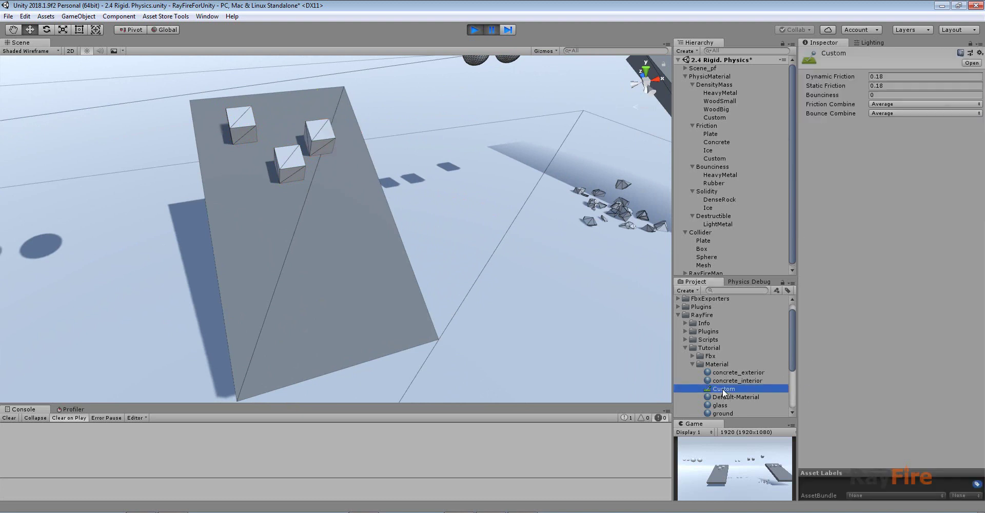
{"action": "mouse_move", "coordinate": [302, 162]}
{"action": "left_mouse_down", "text": "alt"}
{"action": "mouse_move", "coordinate": [336, 159]}
{"action": "mouse_move", "coordinate": [369, 187]}
{"action": "mouse_move", "coordinate": [285, 163]}
{"action": "left_mouse_up", "text": "alt"}
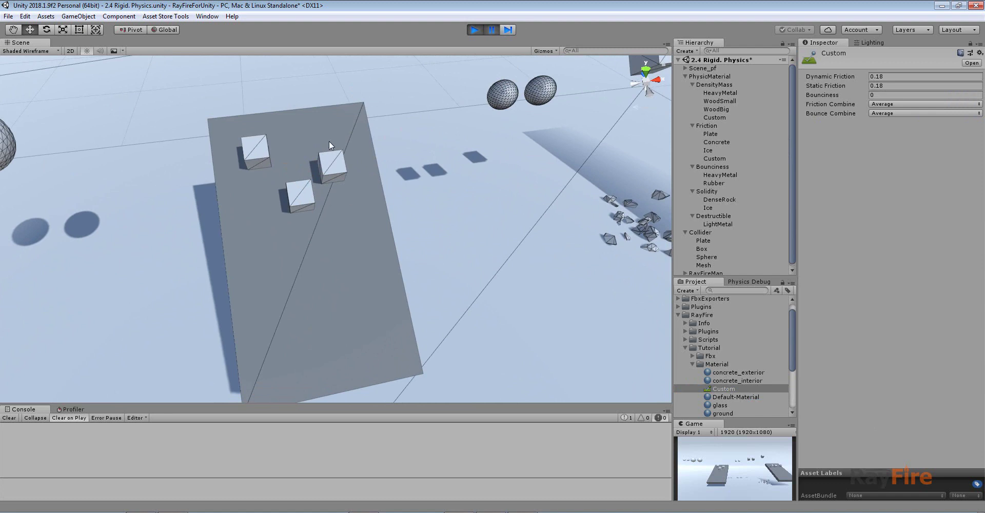
{"action": "left_click", "coordinate": [256, 154]}
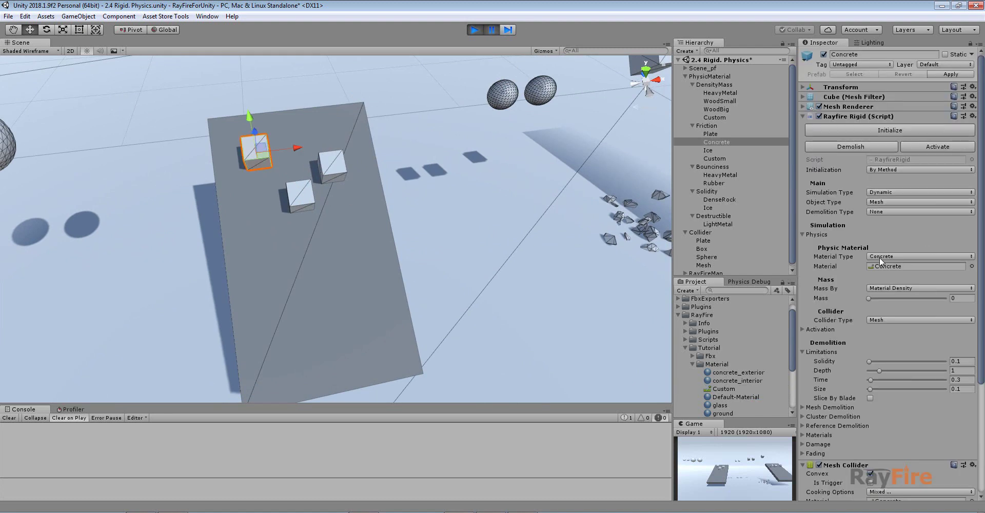
Step: Examine the Rayfire Rigid material types of the HeavyMetal and Rubber spheres in the Bounciness group
{"action": "right_click_drag", "start_coordinate": [507, 162], "coordinate": [493, 106]}
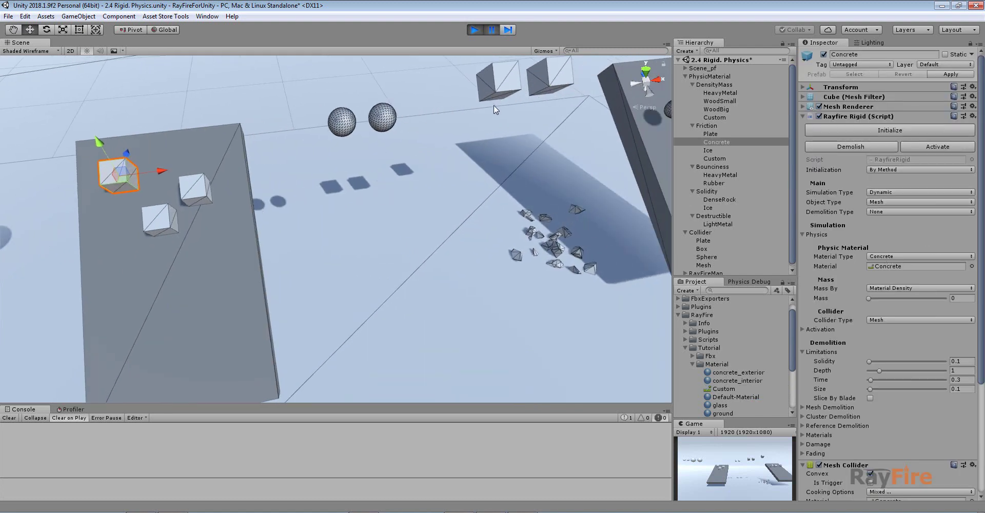
{"action": "left_click", "coordinate": [718, 174]}
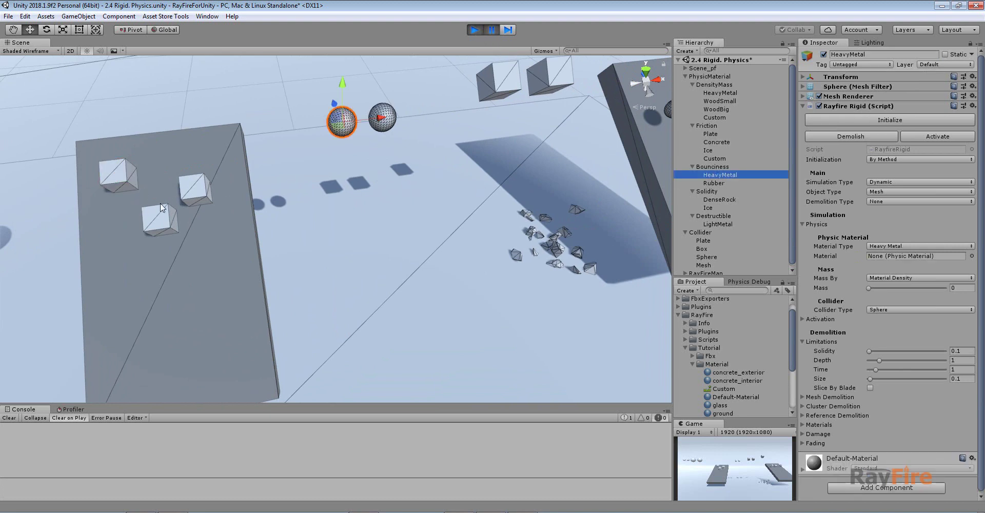
{"action": "left_click", "coordinate": [382, 118], "text": "shift"}
{"action": "right_click_drag", "start_coordinate": [484, 87], "coordinate": [564, 174]}
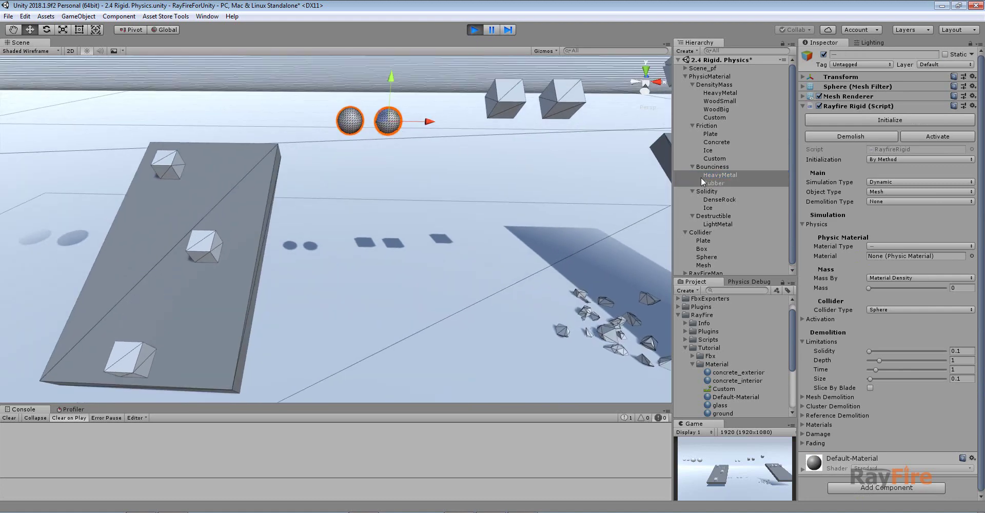
{"action": "left_click", "coordinate": [697, 174]}
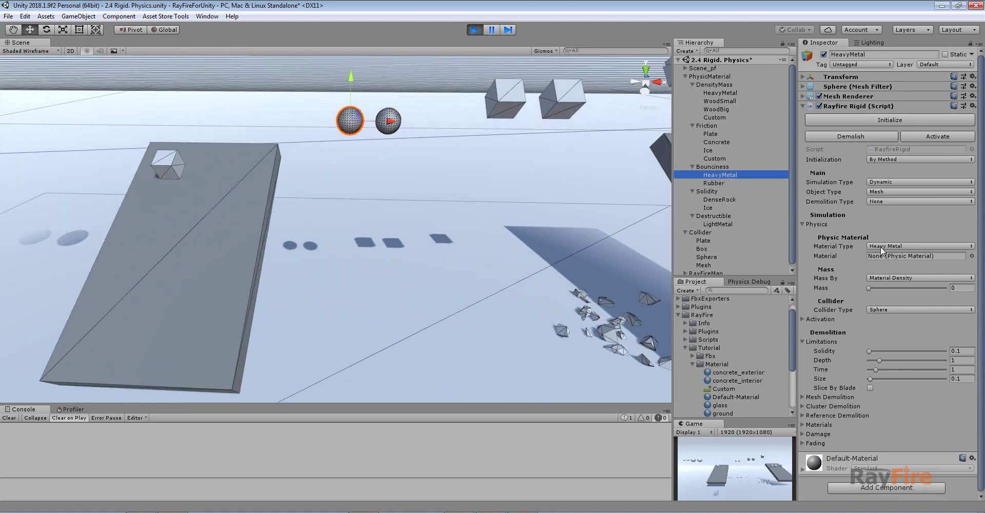
{"action": "left_click", "coordinate": [384, 129]}
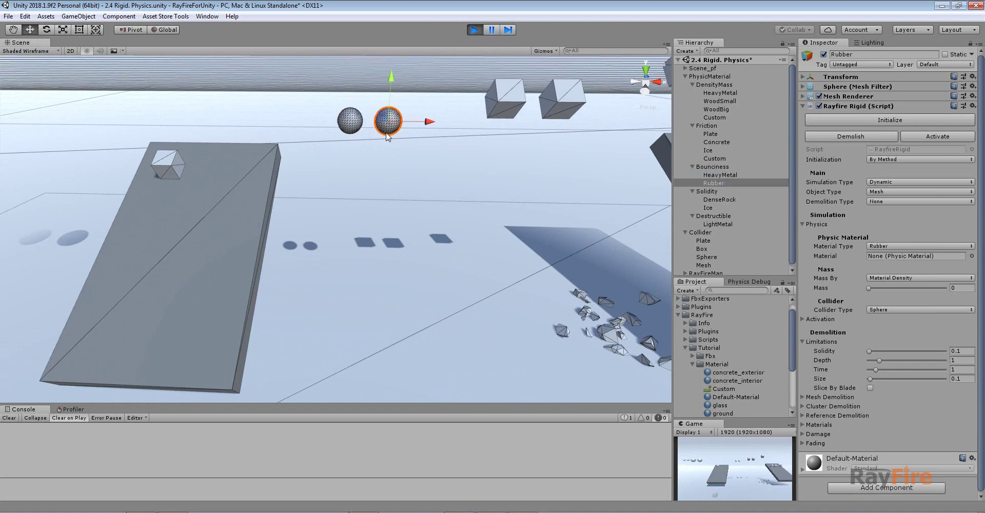
Step: Initialize the HeavyMetal and Rubber spheres together and let them fall to the ground in the running simulation
{"action": "left_click", "coordinate": [350, 120], "text": "shift"}
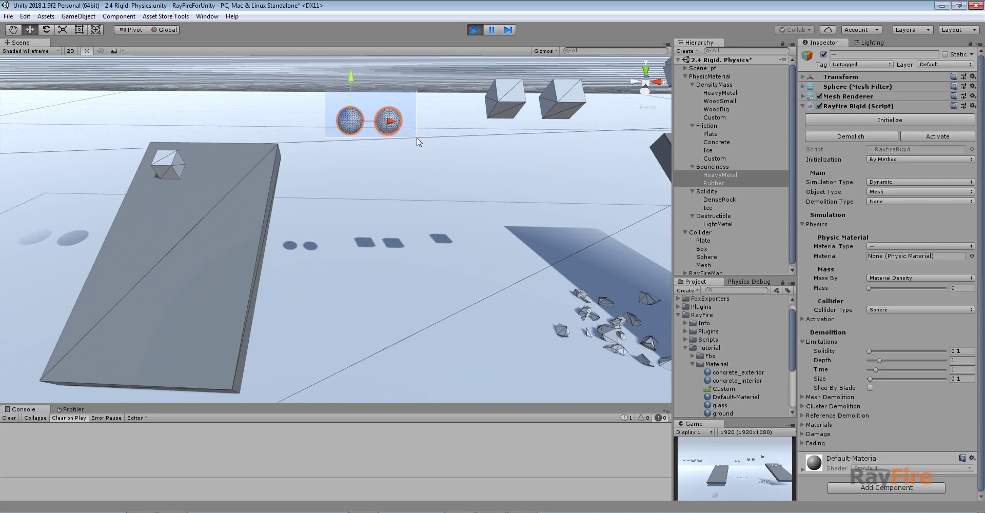
{"action": "left_click", "coordinate": [491, 30]}
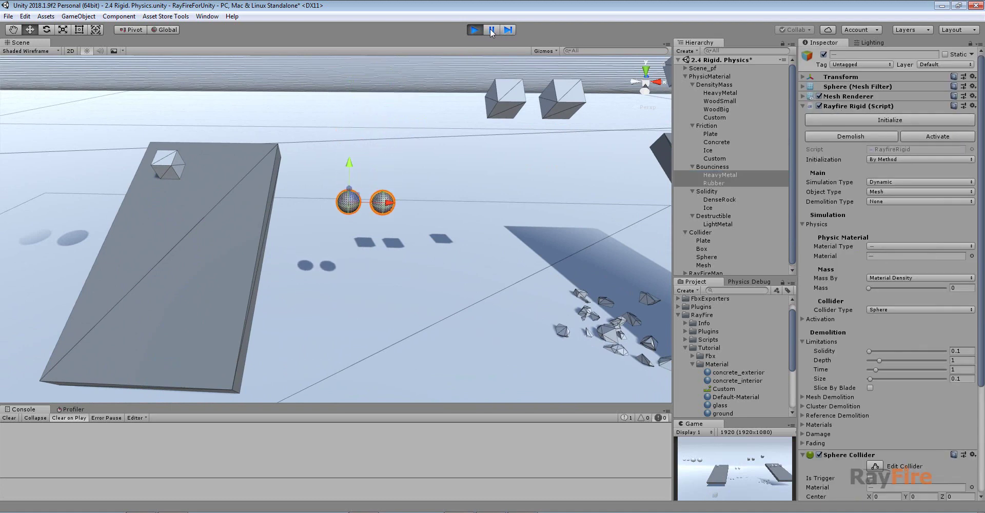
{"action": "left_click", "coordinate": [404, 169]}
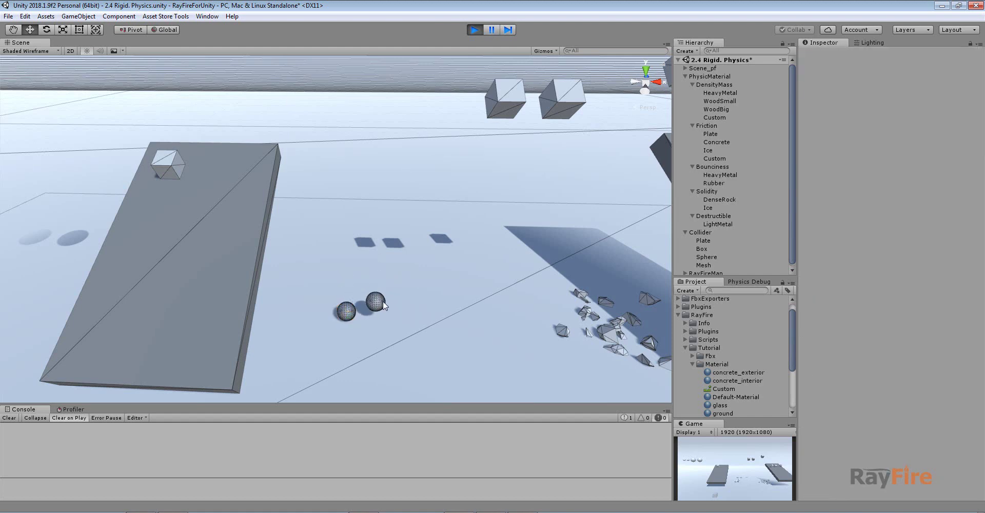
Step: Examine the friction and bounciness properties of the physic materials assigned to the HeavyMetal and Rubber spheres
{"action": "left_click", "coordinate": [374, 310]}
{"action": "left_click", "coordinate": [347, 312]}
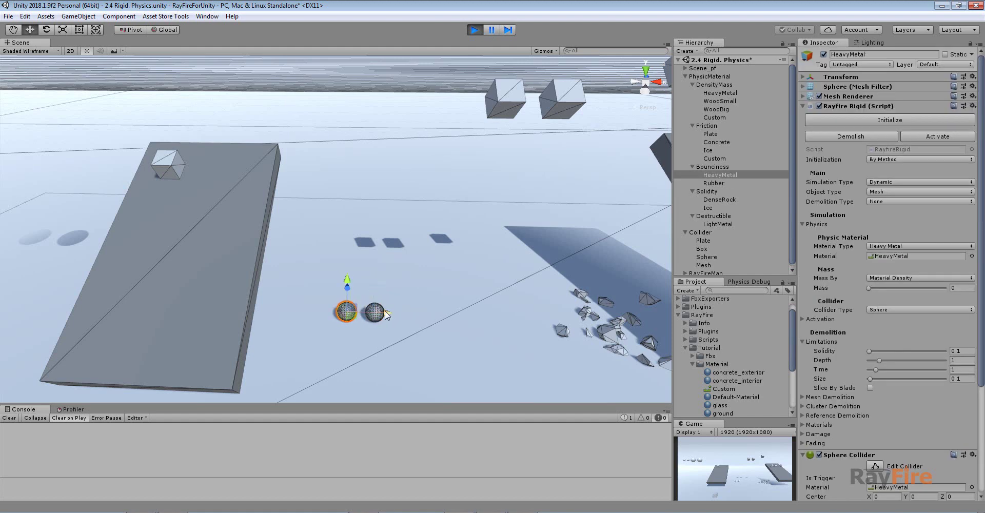
{"action": "scroll", "coordinate": [817, 437], "scroll_direction": "down", "scroll_amount": 5}
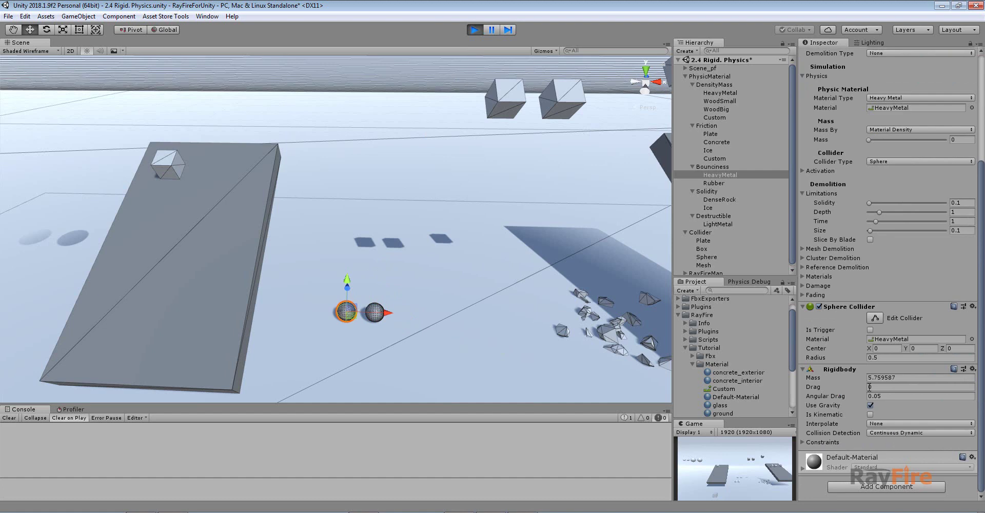
{"action": "left_click", "coordinate": [887, 337]}
{"action": "double_click", "coordinate": [887, 337]}
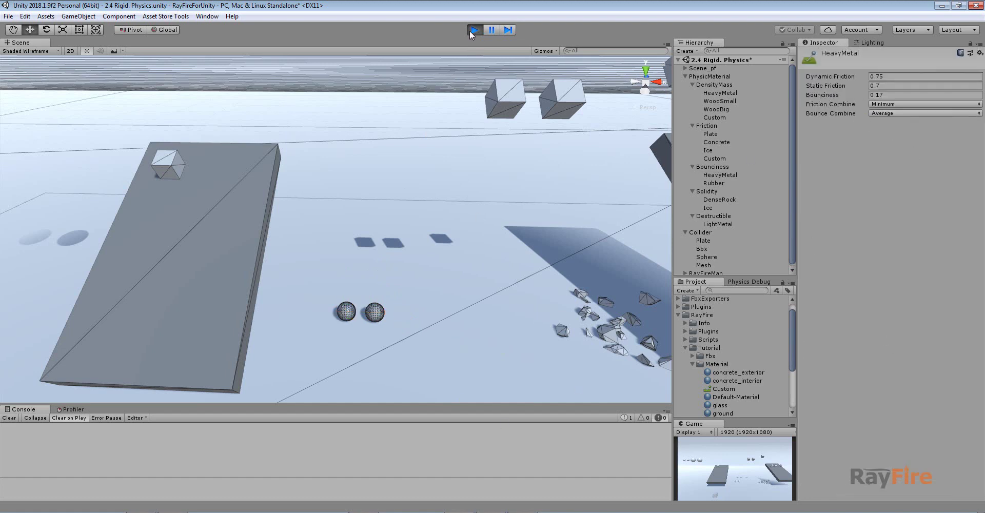
{"action": "left_click", "coordinate": [375, 312]}
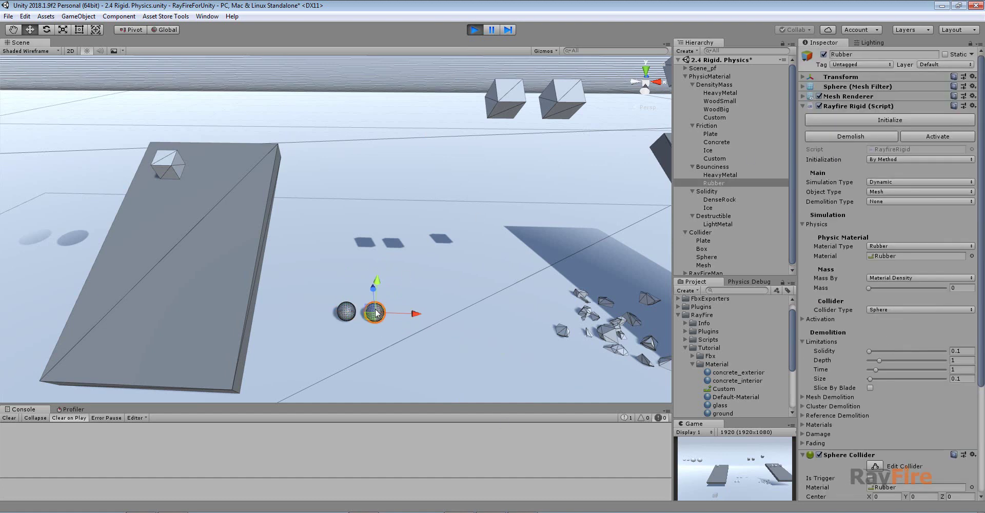
{"action": "double_click", "coordinate": [879, 256]}
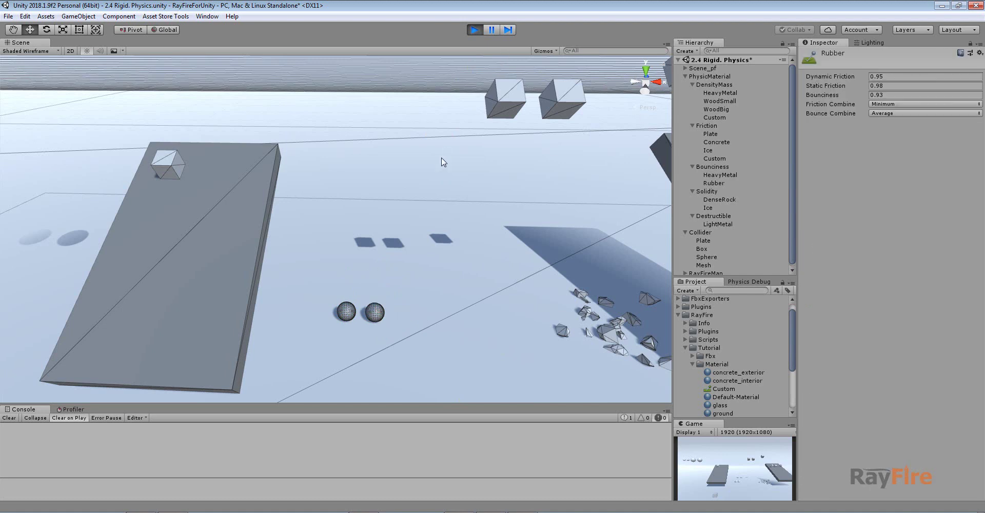
Step: Exit play mode, select the Solidity group and frame its two cubes in the scene
{"action": "left_click", "coordinate": [475, 29]}
{"action": "scroll", "coordinate": [384, 142], "scroll_direction": "up", "scroll_amount": 2}
{"action": "left_click", "coordinate": [360, 156]}
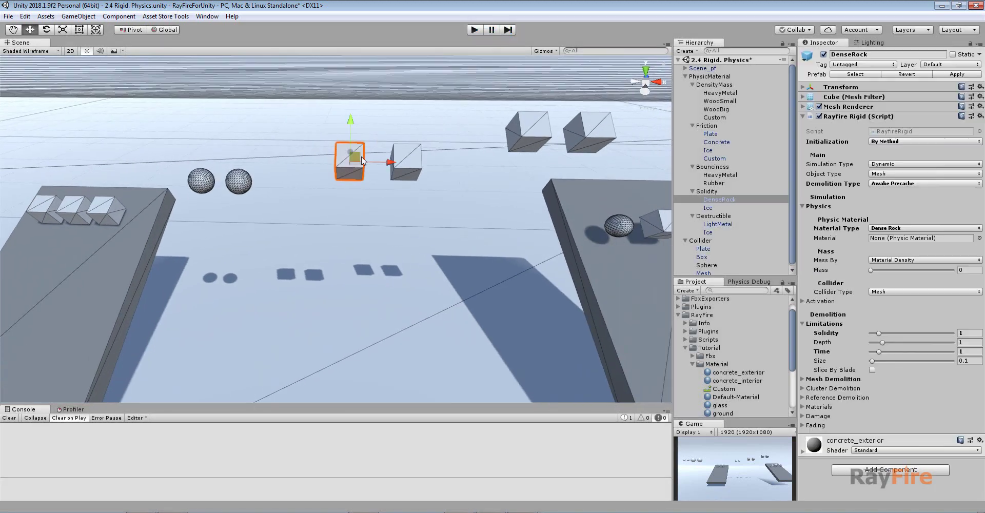
{"action": "left_click", "coordinate": [714, 192]}
{"action": "key", "text": "f"}
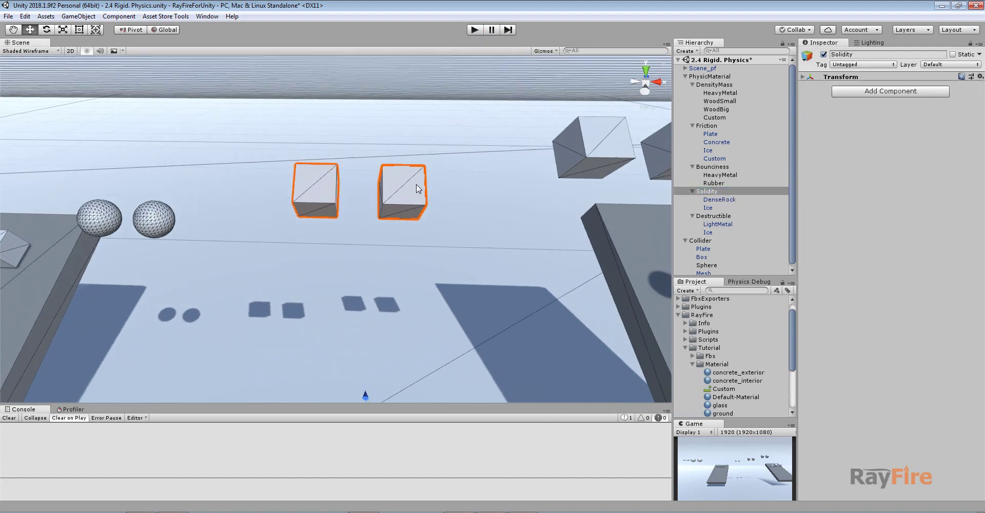
{"action": "middle_click_drag", "start_coordinate": [411, 251], "coordinate": [449, 127]}
{"action": "left_click_drag", "start_coordinate": [450, 129], "coordinate": [494, 233], "text": "alt"}
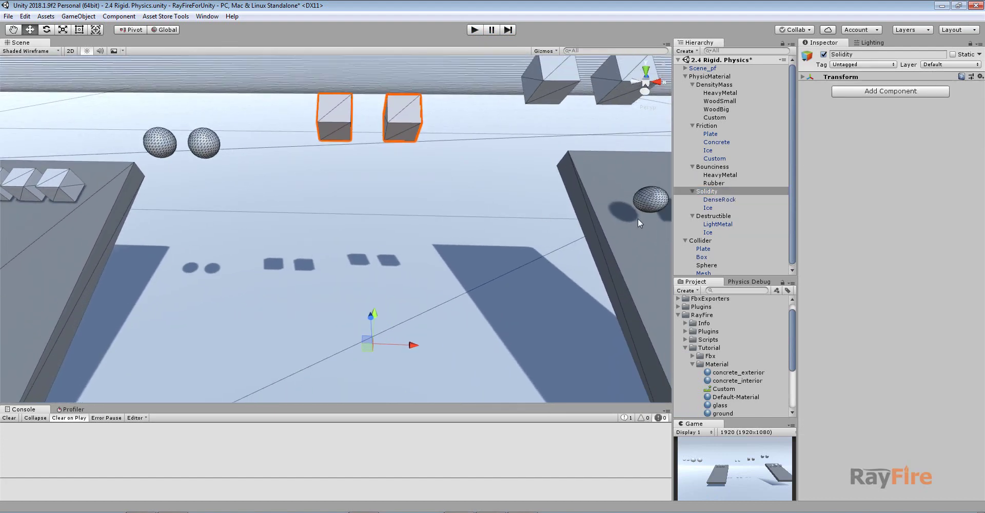
Step: Compare the Material Type and demolition Solidity limitation of the DenseRock and Ice cubes in the Solidity group
{"action": "left_click", "coordinate": [719, 200]}
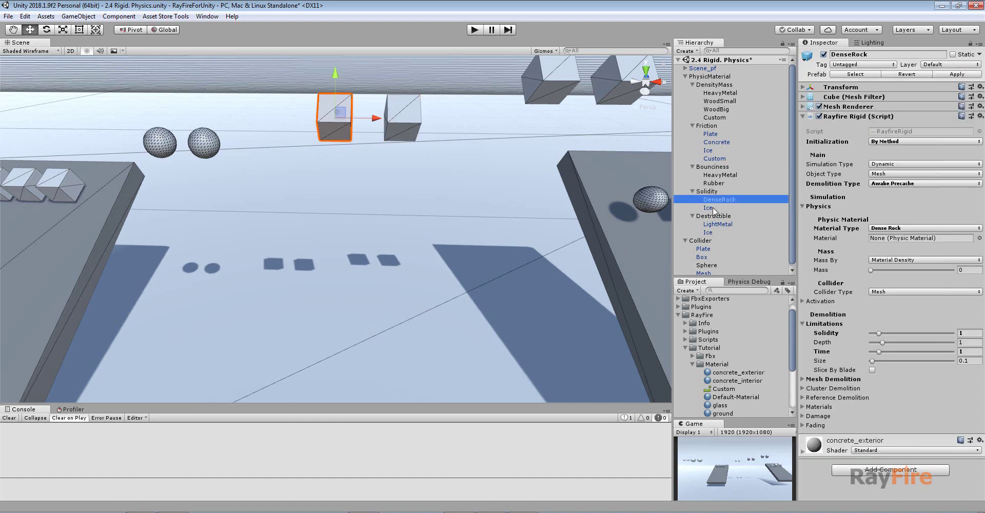
{"action": "left_click", "coordinate": [712, 208]}
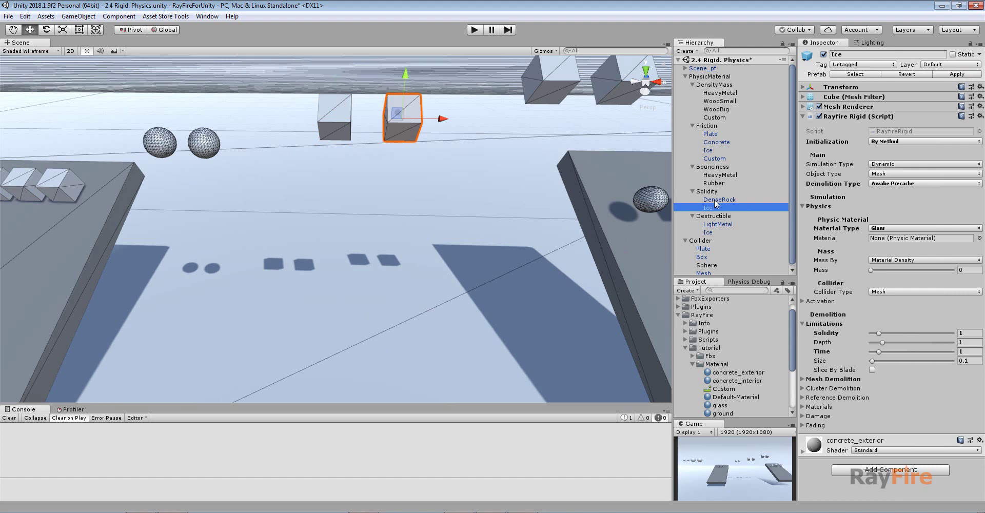
{"action": "left_click", "coordinate": [333, 116]}
{"action": "double_click", "coordinate": [713, 200]}
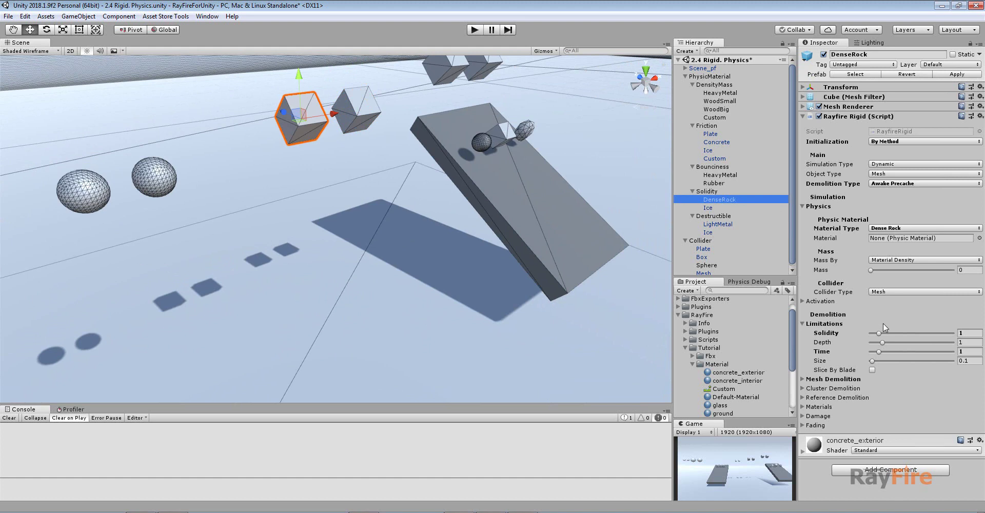
{"action": "left_click", "coordinate": [966, 333]}
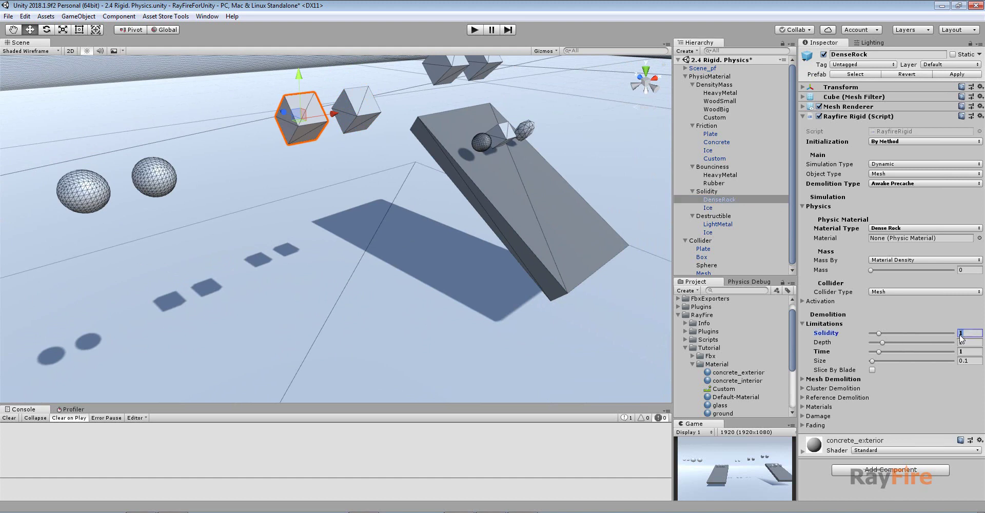
{"action": "left_click", "coordinate": [361, 113]}
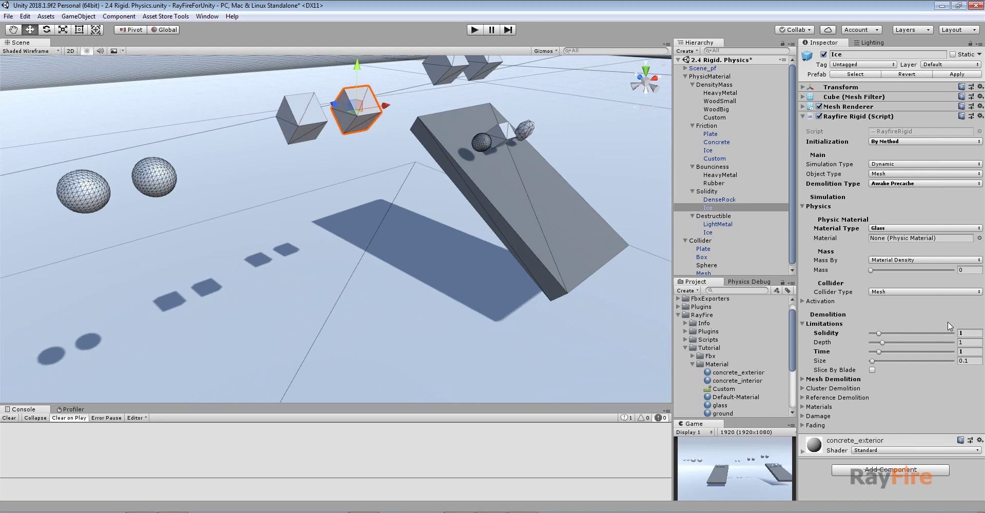
{"action": "left_click", "coordinate": [966, 333]}
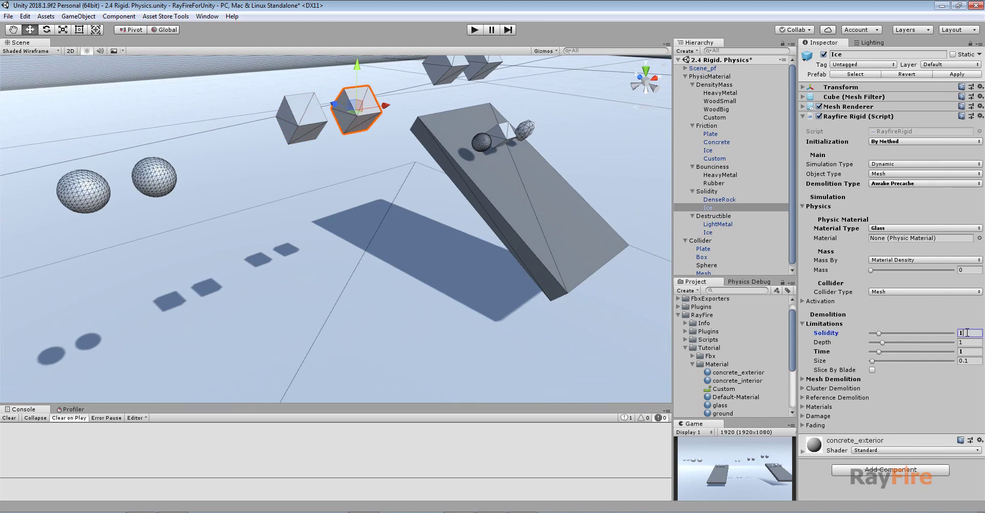
Step: Run the simulation and initialize the DenseRock and Ice cubes of the Solidity group together
{"action": "left_click", "coordinate": [476, 30]}
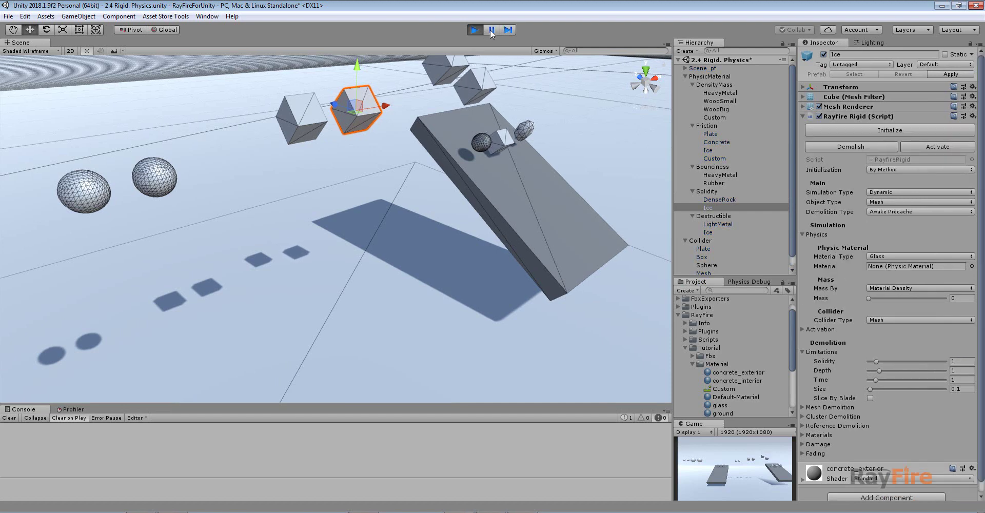
{"action": "left_click", "coordinate": [314, 114], "text": "shift"}
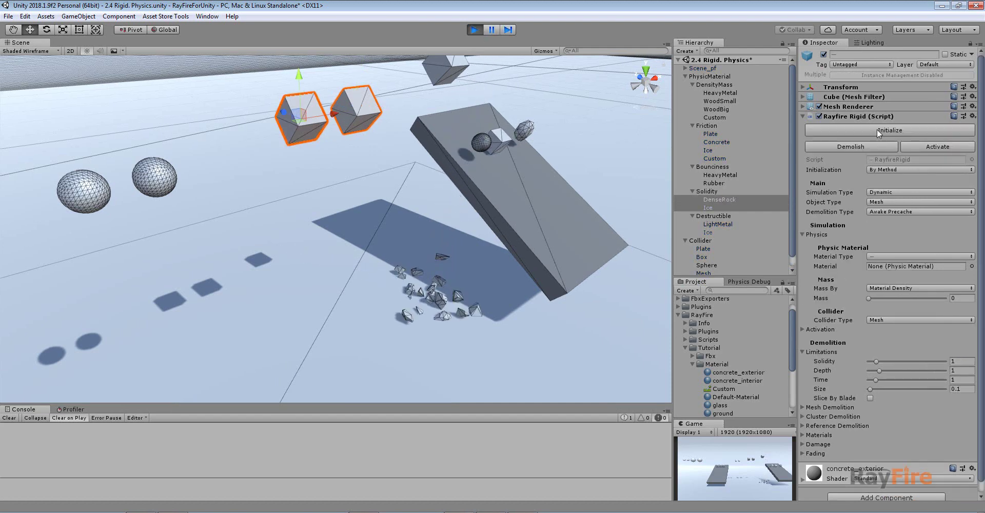
{"action": "left_click", "coordinate": [876, 130]}
Step: Pause the simulation and inspect the Rayfire Rigid settings of an Ice fragment and the fallen DenseRock cube
{"action": "left_click", "coordinate": [431, 80]}
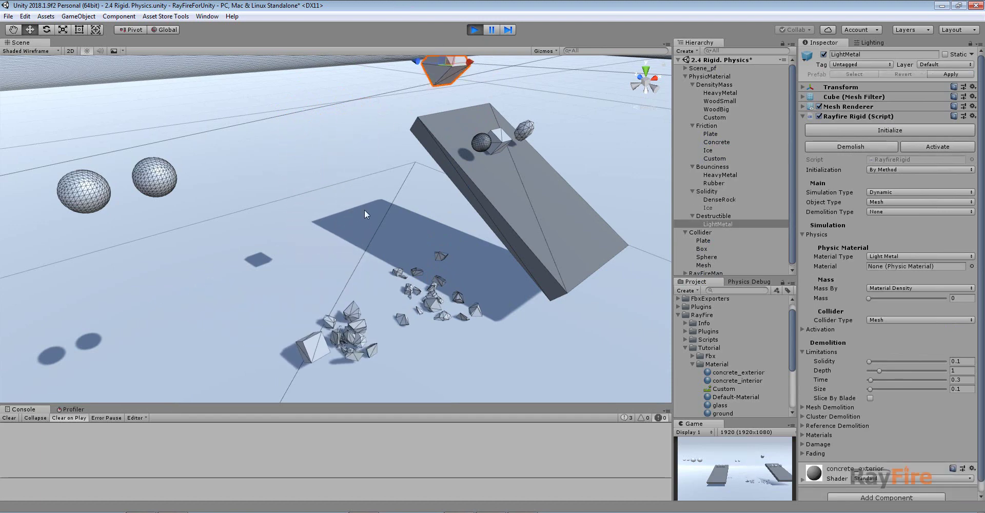
{"action": "middle_click_drag", "start_coordinate": [363, 208], "coordinate": [365, 190]}
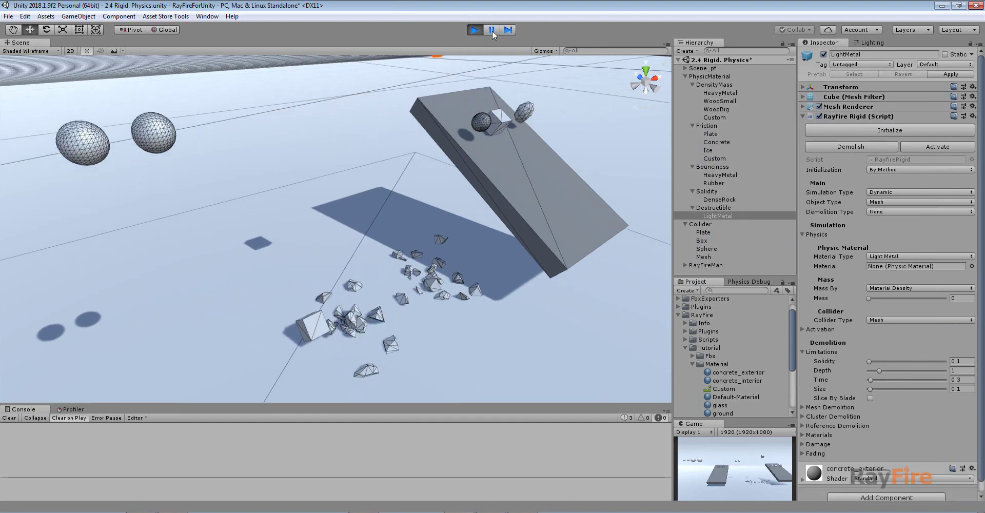
{"action": "left_click", "coordinate": [362, 326]}
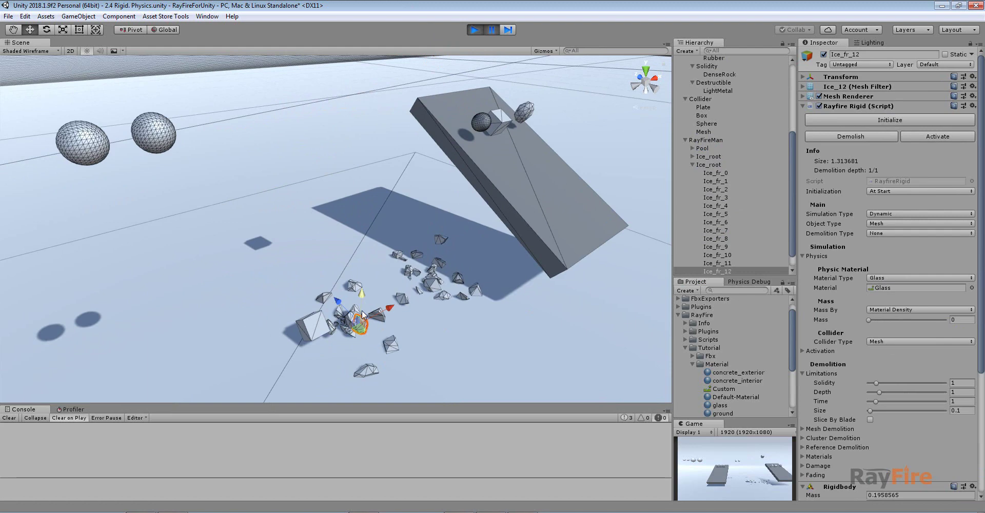
{"action": "left_click", "coordinate": [313, 327]}
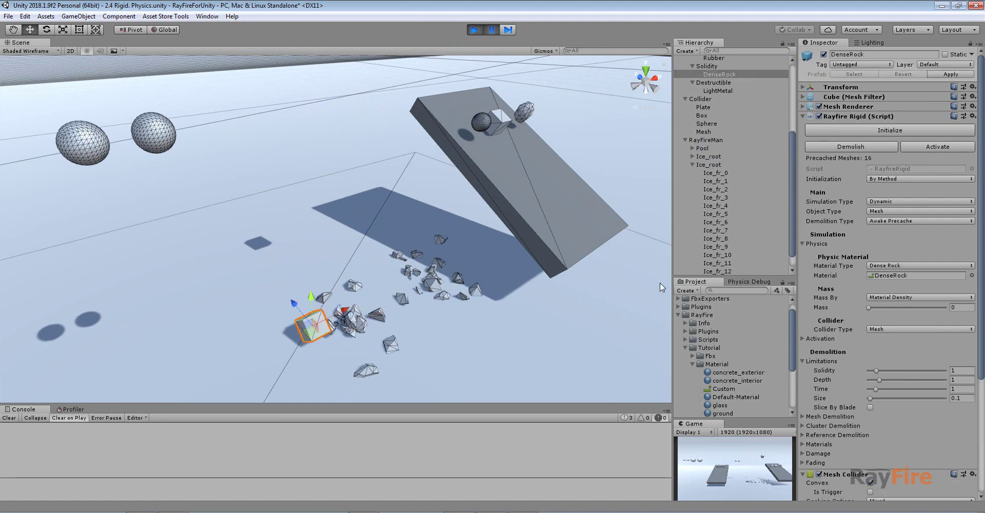
Step: Exit play mode and set the Solidity limitation to 0.06 for the DenseRock cube and 8.25 for the Ice cube
{"action": "left_click", "coordinate": [473, 30]}
{"action": "left_click", "coordinate": [342, 69]}
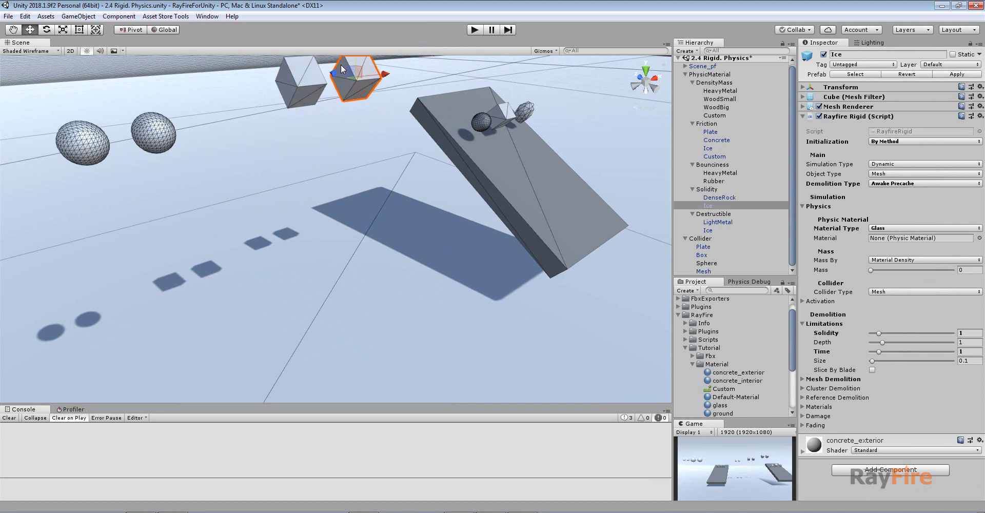
{"action": "left_click", "coordinate": [301, 73], "text": "shift"}
{"action": "middle_click_drag", "start_coordinate": [301, 72], "coordinate": [291, 143]}
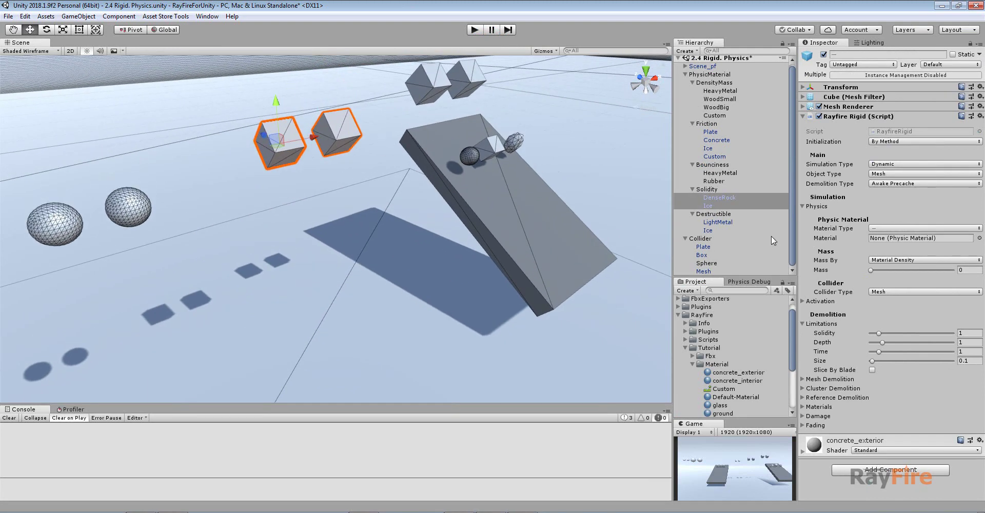
{"action": "key", "text": "ctrl+z"}
{"action": "key", "text": "ctrl+z"}
{"action": "left_click_drag", "start_coordinate": [883, 333], "coordinate": [869, 331]}
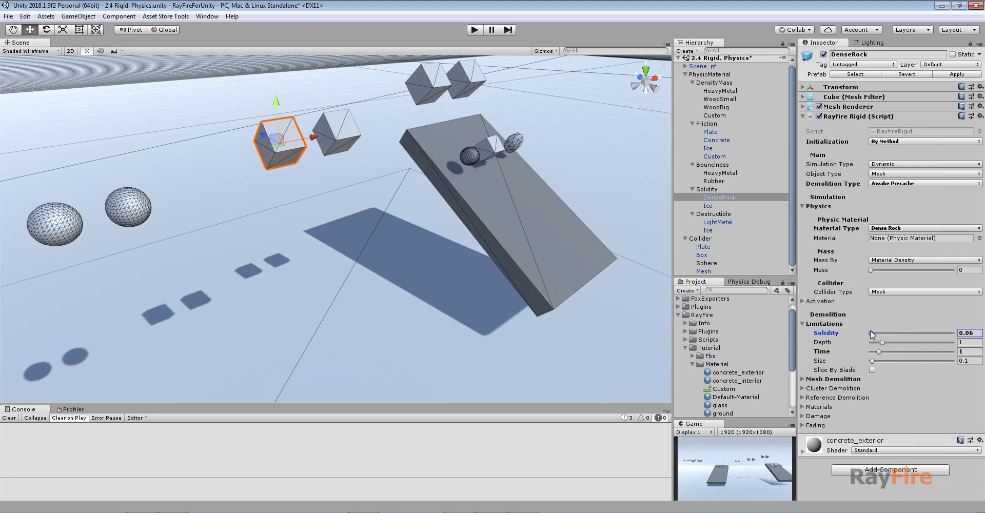
{"action": "left_click", "coordinate": [346, 125]}
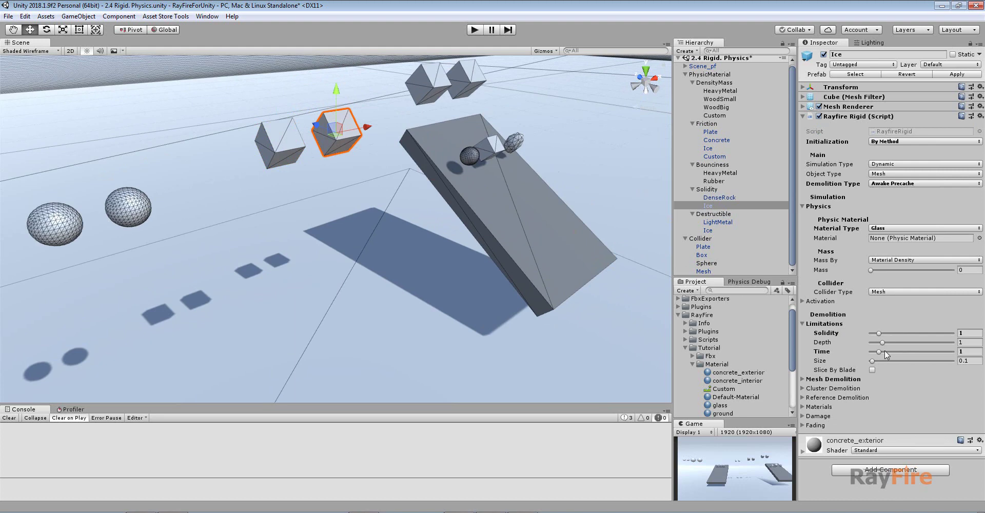
{"action": "left_click", "coordinate": [937, 332]}
Step: Initialize the DenseRock and Ice cubes together in a new simulation run and check the fallen Ice cube's Solidity
{"action": "left_click", "coordinate": [474, 30]}
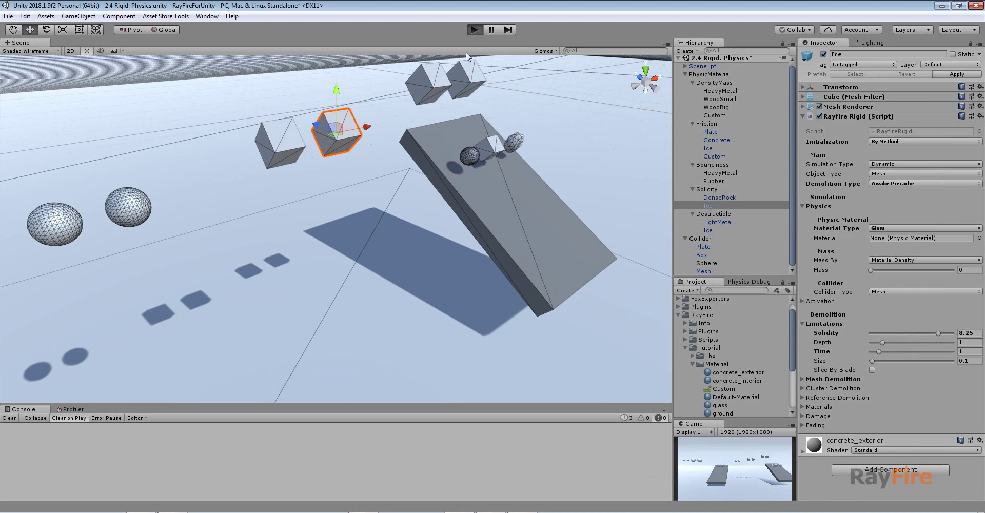
{"action": "left_click", "coordinate": [329, 80]}
{"action": "left_click", "coordinate": [280, 143]}
{"action": "left_click", "coordinate": [336, 133], "text": "shift"}
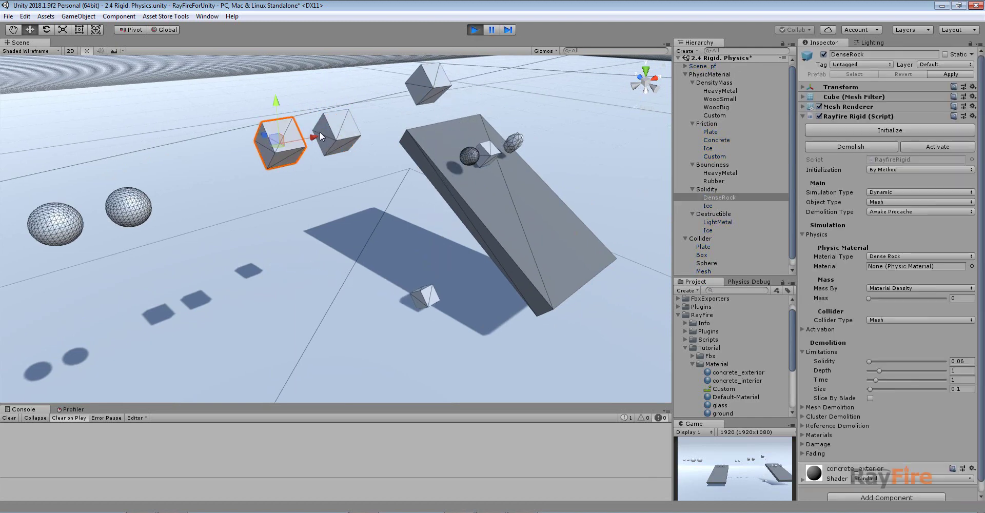
{"action": "left_click", "coordinate": [890, 130]}
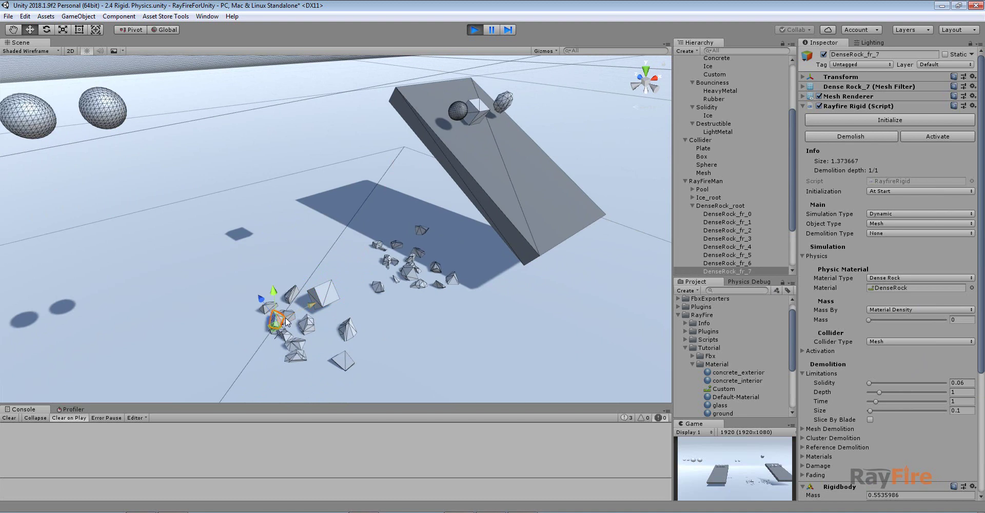
{"action": "left_click", "coordinate": [325, 295]}
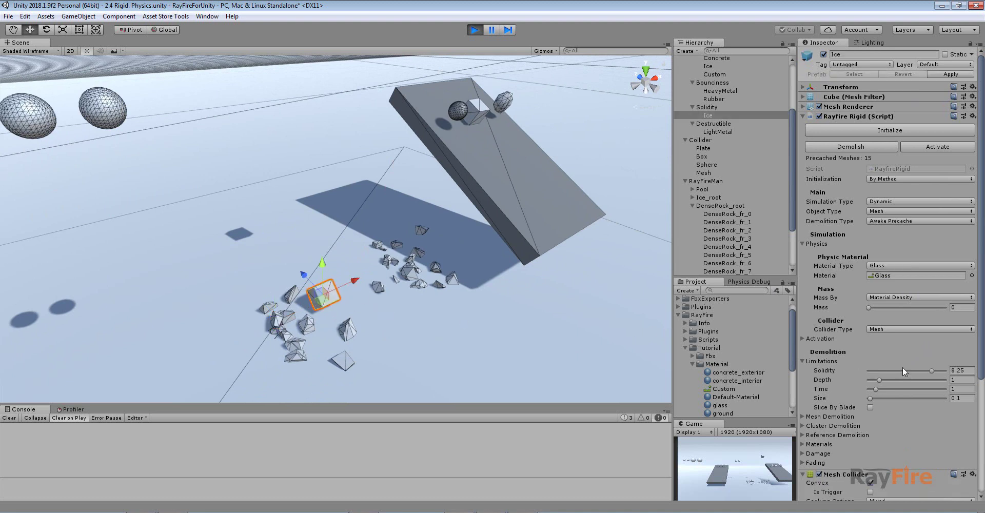
{"action": "left_click", "coordinate": [962, 370]}
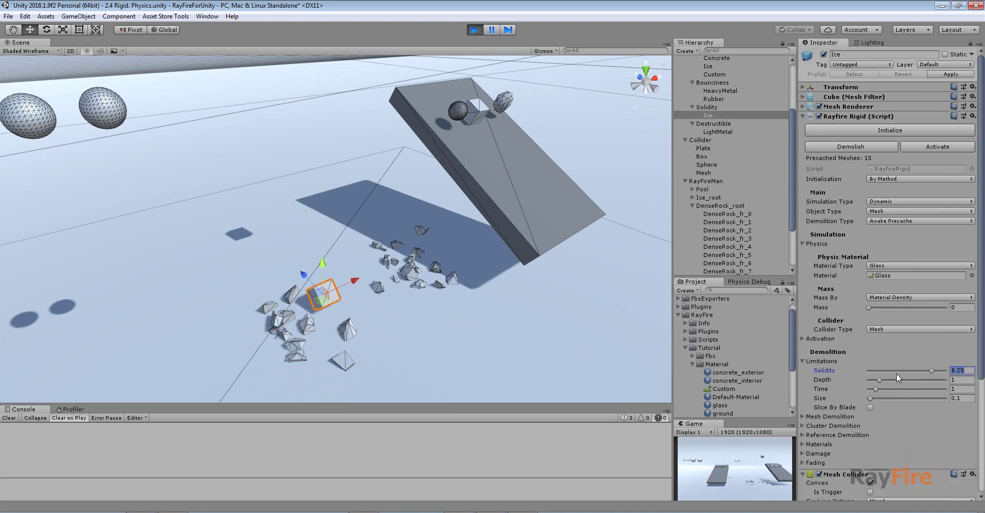
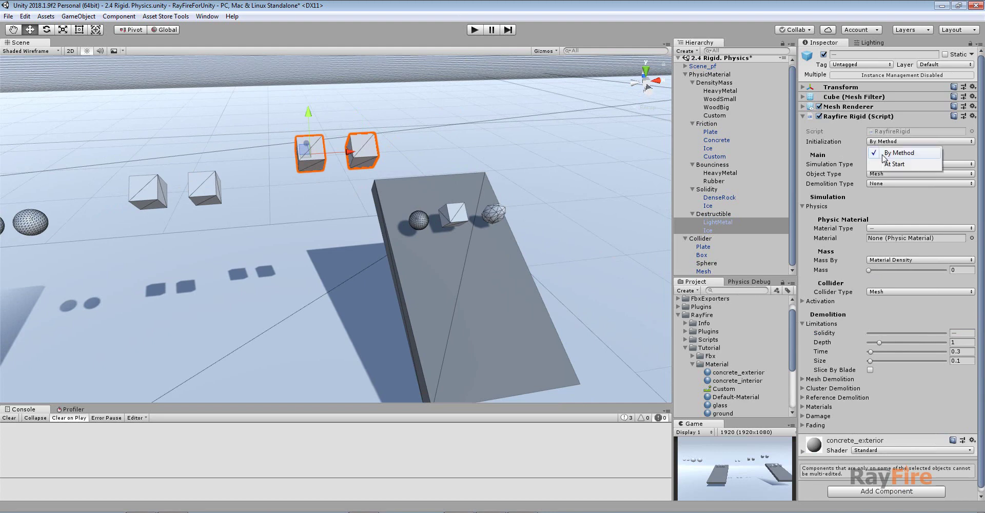
Step: Set Initialization to At Start for the LightMetal and Ice cubes of the Destructible group and run the simulation
{"action": "left_click", "coordinate": [886, 164]}
{"action": "left_click", "coordinate": [474, 30]}
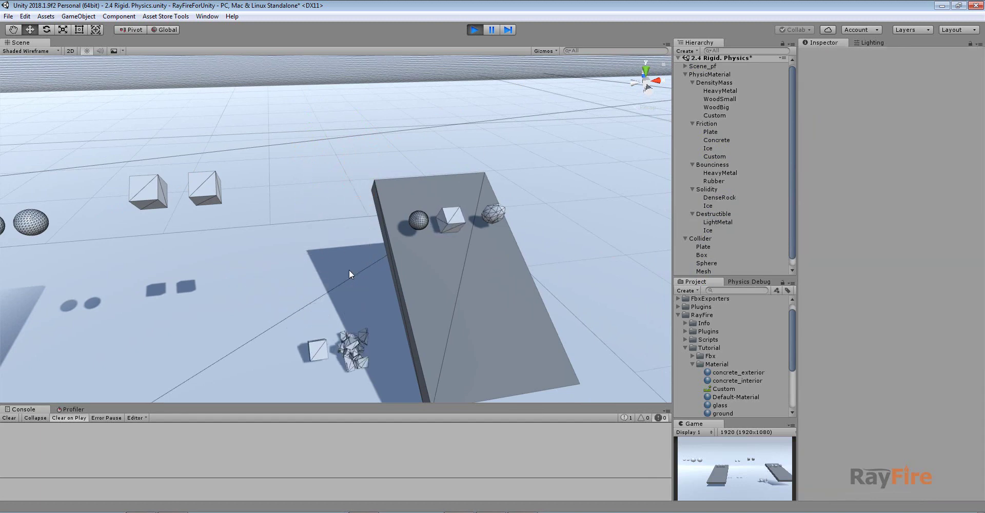
{"action": "middle_click_drag", "start_coordinate": [349, 269], "coordinate": [331, 233]}
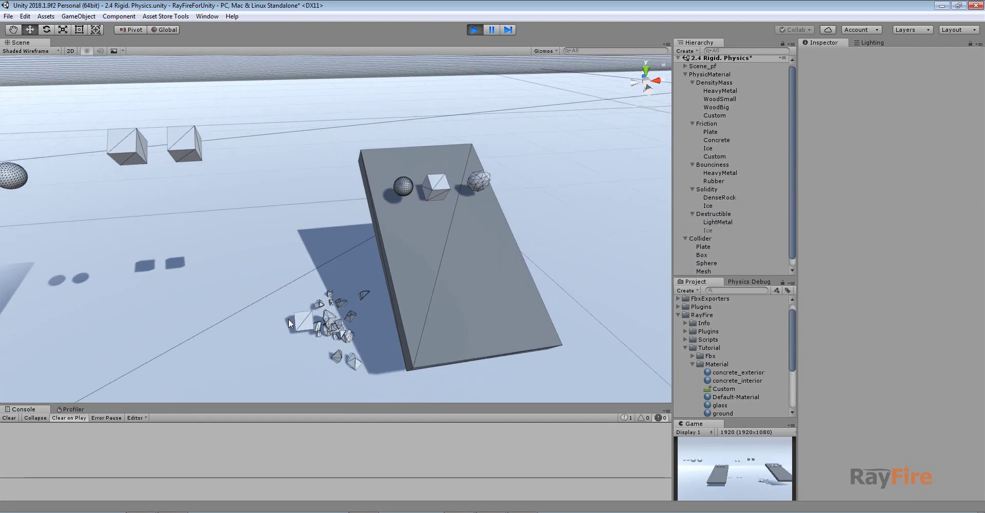
Step: Inspect the physic material settings of an Ice fragment in the Destructible test and collapse the Ice_root fragment list
{"action": "left_click", "coordinate": [341, 333]}
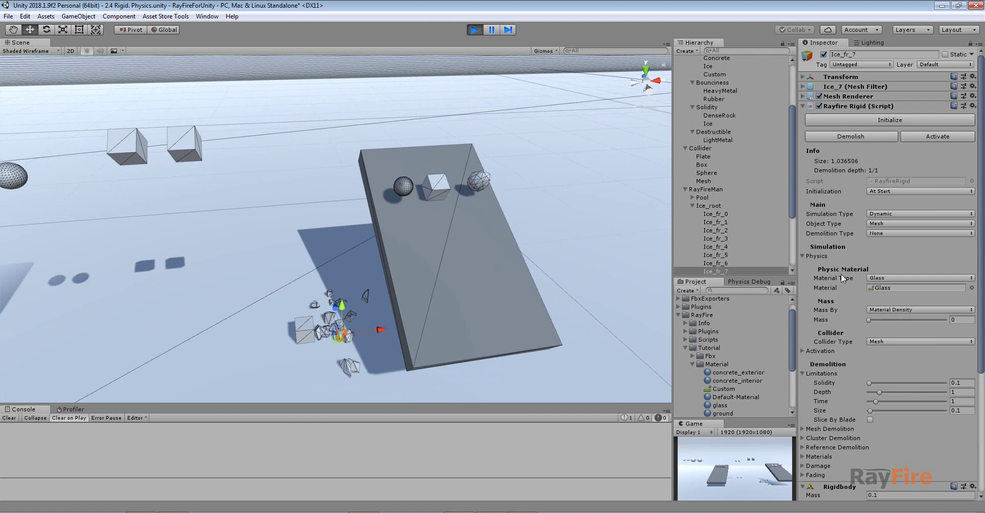
{"action": "right_click_drag", "start_coordinate": [341, 276], "coordinate": [354, 289]}
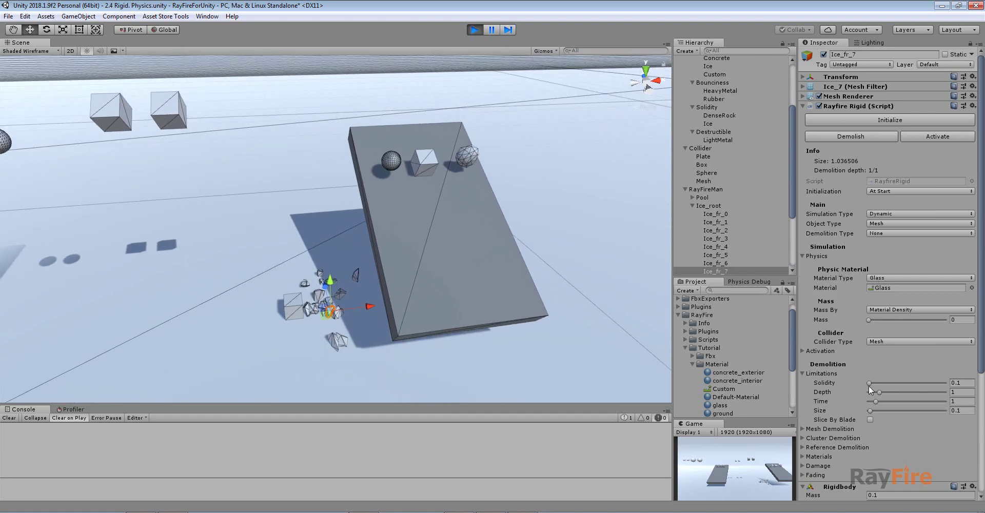
{"action": "left_click", "coordinate": [687, 204]}
{"action": "left_click", "coordinate": [692, 205]}
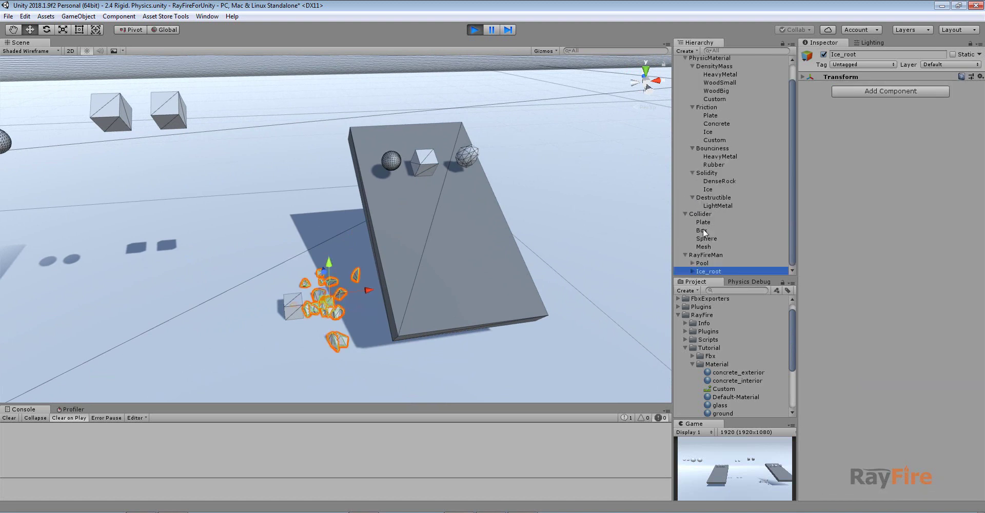
Step: Compare the Destructible and Solidity properties of the Heavy Metal and Concrete material presets in RayFireMan
{"action": "left_click", "coordinate": [709, 254]}
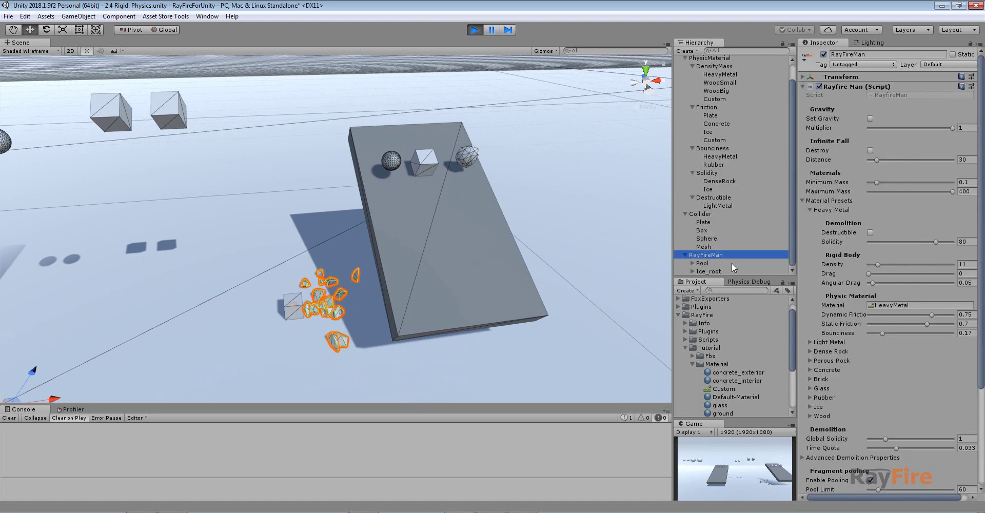
{"action": "left_click", "coordinate": [802, 199]}
{"action": "left_click", "coordinate": [802, 200]}
{"action": "left_click", "coordinate": [810, 210]}
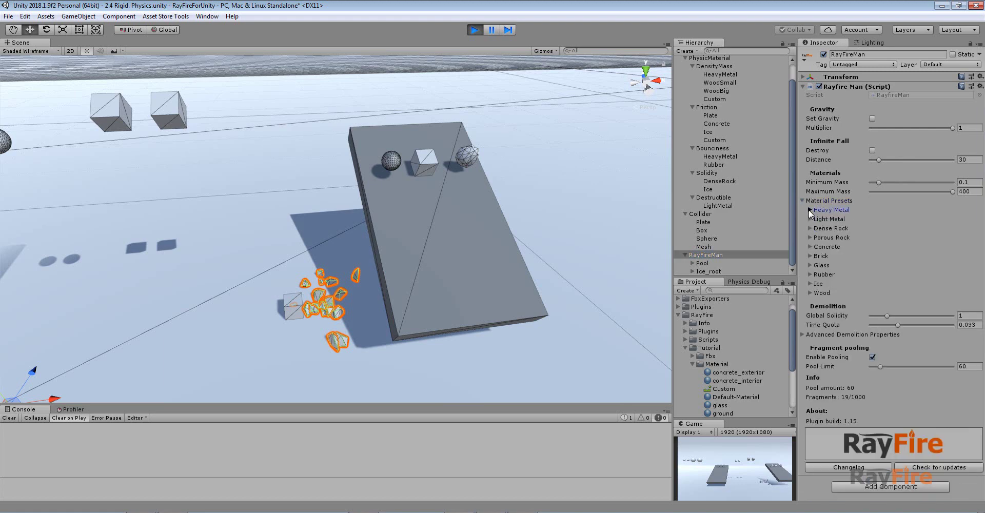
{"action": "left_click", "coordinate": [808, 209]}
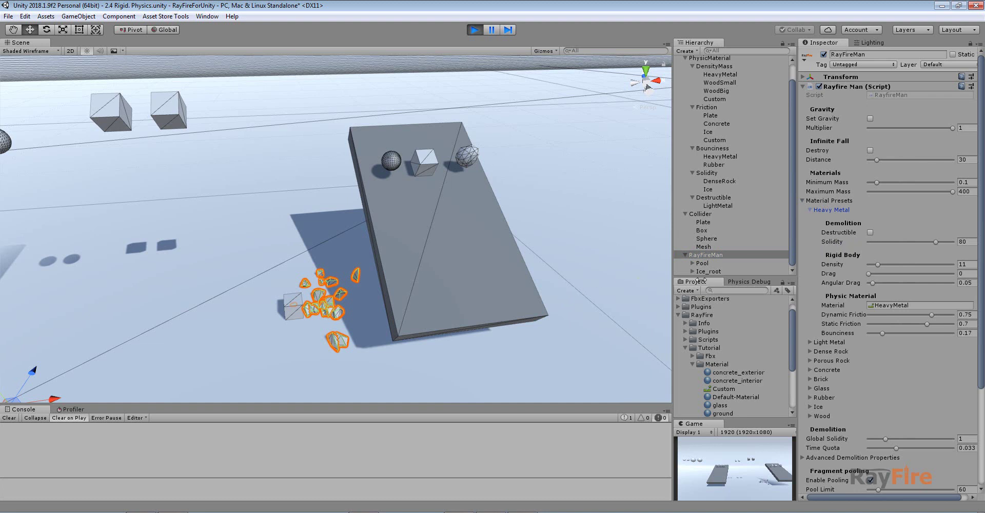
{"action": "left_click", "coordinate": [809, 369]}
{"action": "scroll", "coordinate": [846, 227], "scroll_direction": "down", "scroll_amount": 1}
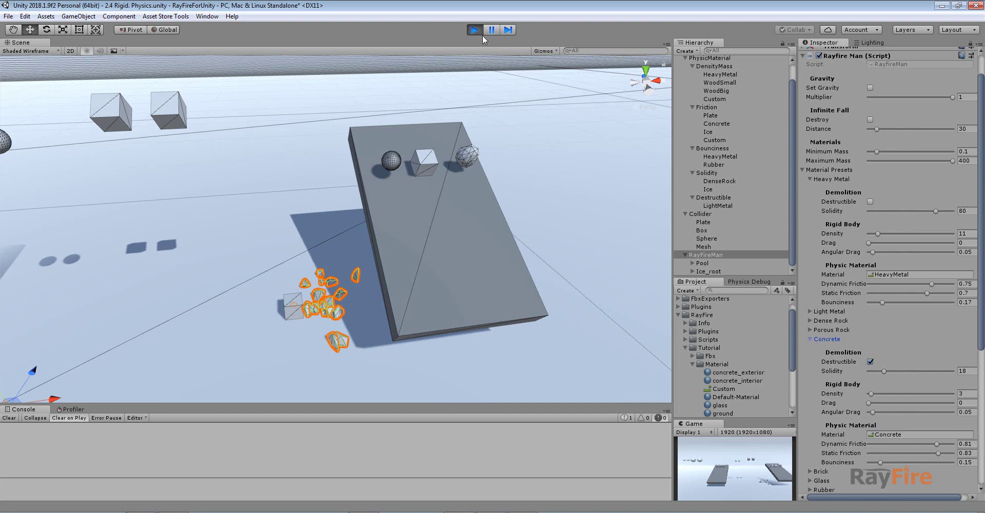
Step: Collapse the subgroups of PhysicMaterial in the hierarchy, then select the Collider group and frame it in the scene
{"action": "left_click", "coordinate": [691, 66]}
{"action": "left_click", "coordinate": [692, 91]}
{"action": "left_click", "coordinate": [693, 101]}
{"action": "left_click", "coordinate": [693, 109]}
{"action": "left_click", "coordinate": [693, 118]}
{"action": "left_click", "coordinate": [699, 125]}
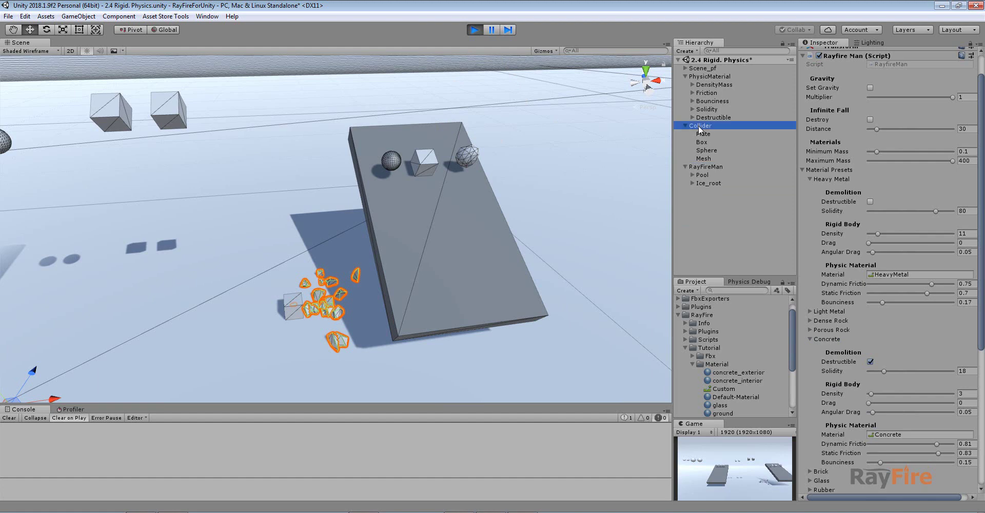
{"action": "key", "text": "f"}
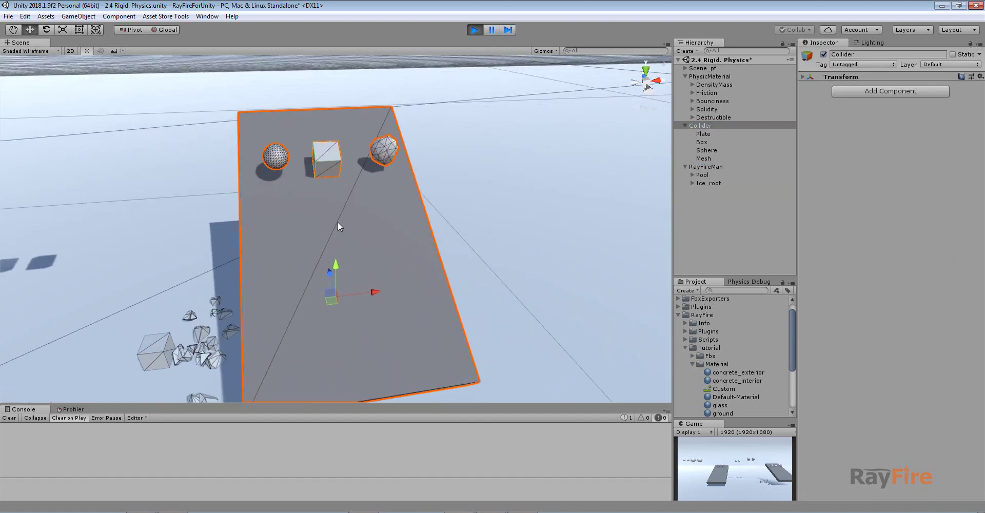
Step: Compare the Collider Type settings of the Plate, Box, Sphere and Mesh objects in the Collider group
{"action": "left_click", "coordinate": [705, 134]}
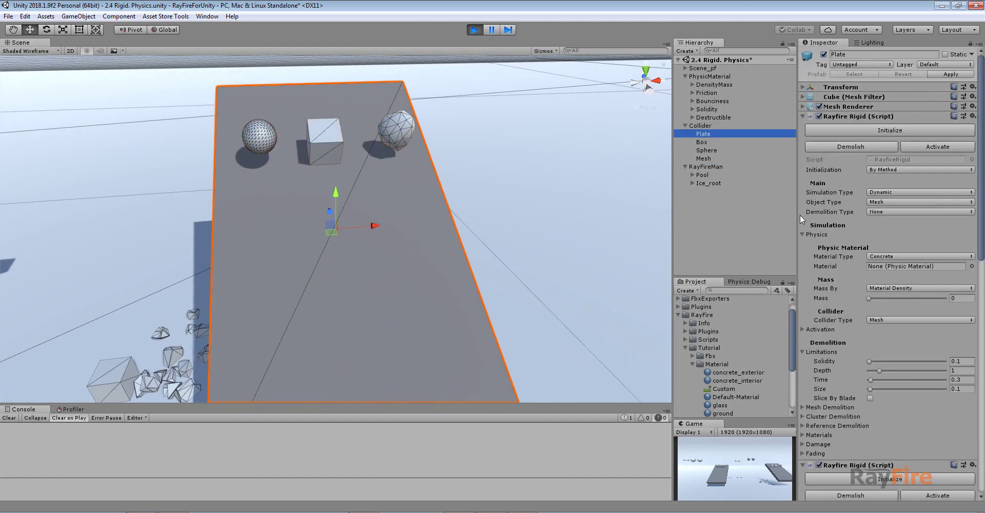
{"action": "left_click", "coordinate": [713, 140]}
{"action": "left_click", "coordinate": [267, 139]}
{"action": "left_click", "coordinate": [321, 130]}
{"action": "left_click", "coordinate": [396, 130]}
{"action": "left_click_drag", "start_coordinate": [396, 130], "coordinate": [467, 173], "text": "alt"}
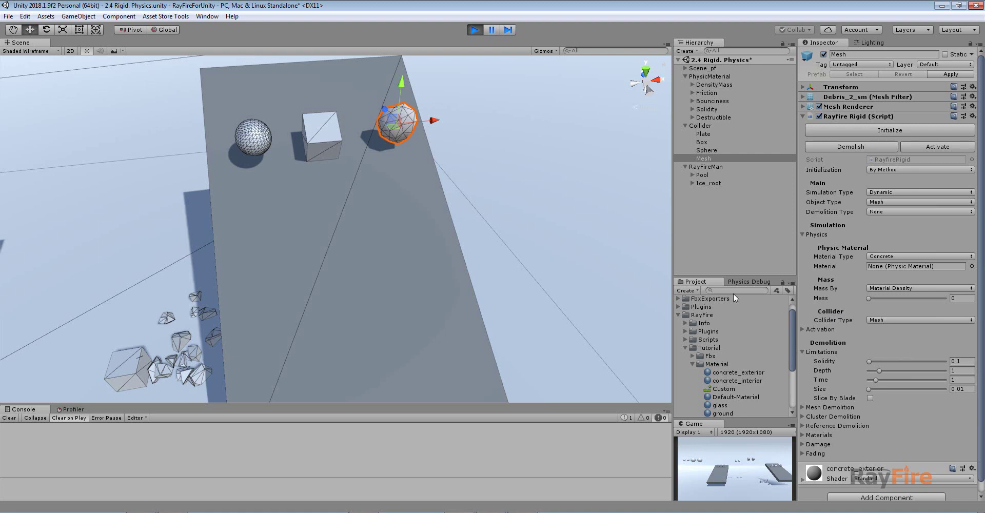
{"action": "left_click_drag", "start_coordinate": [317, 134], "coordinate": [304, 173], "text": "alt"}
{"action": "left_click", "coordinate": [285, 172]}
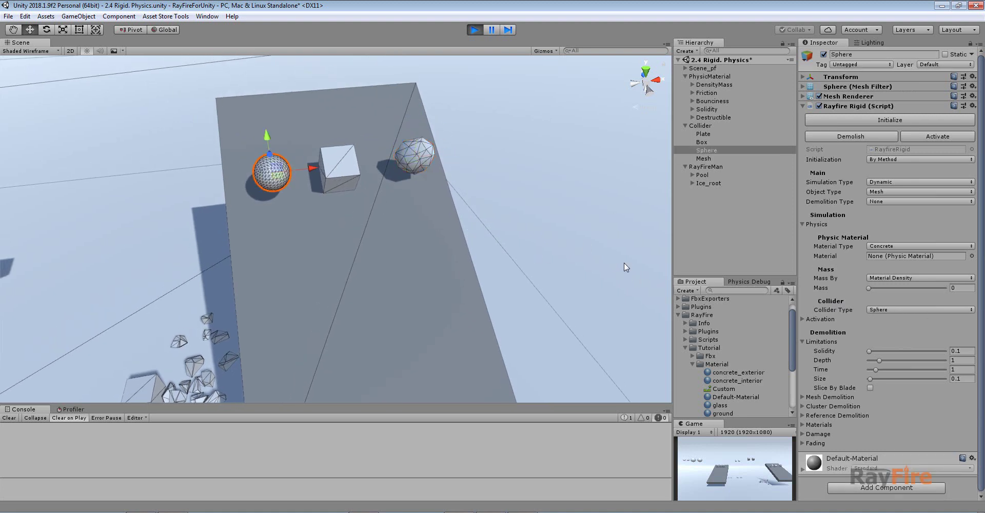
{"action": "left_click", "coordinate": [337, 166]}
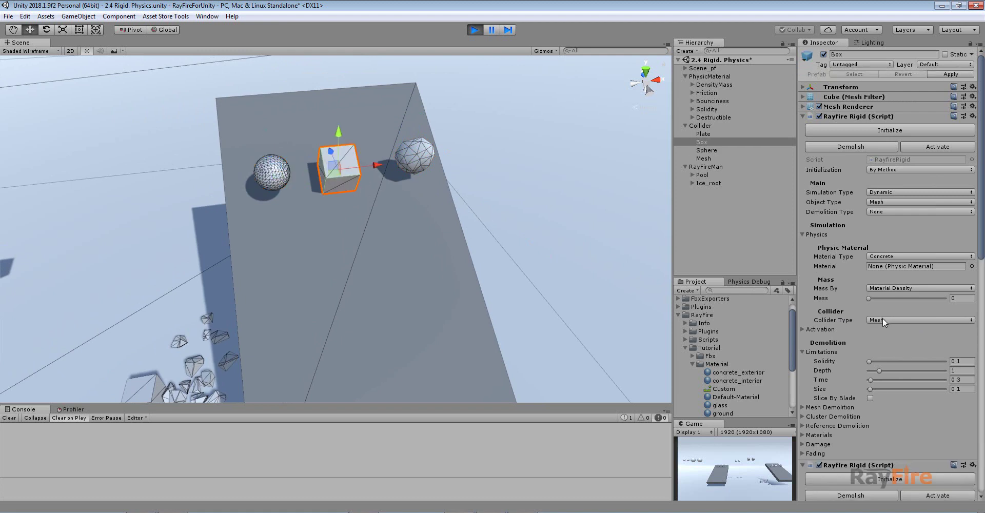
Step: Exit play mode and set the Collider Type of the Box object to Box
{"action": "left_click", "coordinate": [475, 30]}
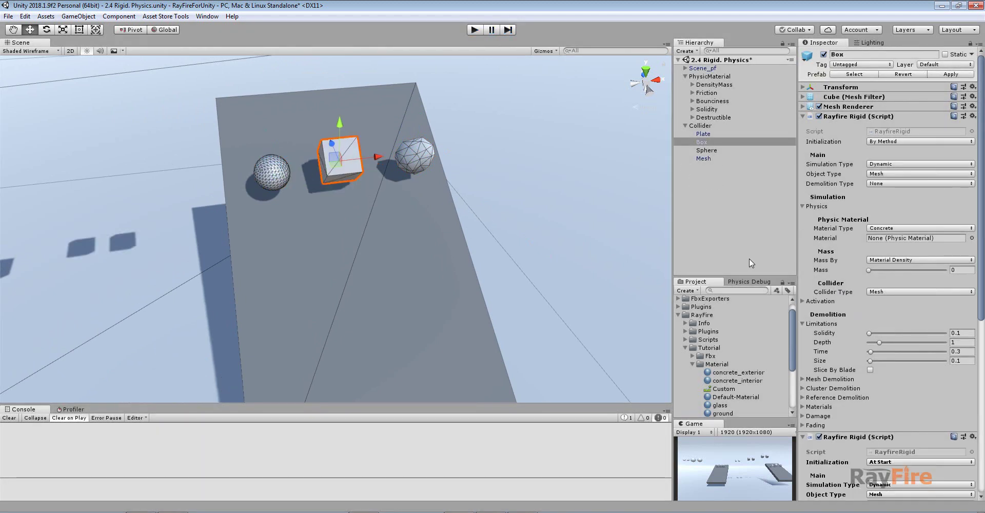
{"action": "left_click", "coordinate": [890, 292]}
{"action": "left_click", "coordinate": [890, 314]}
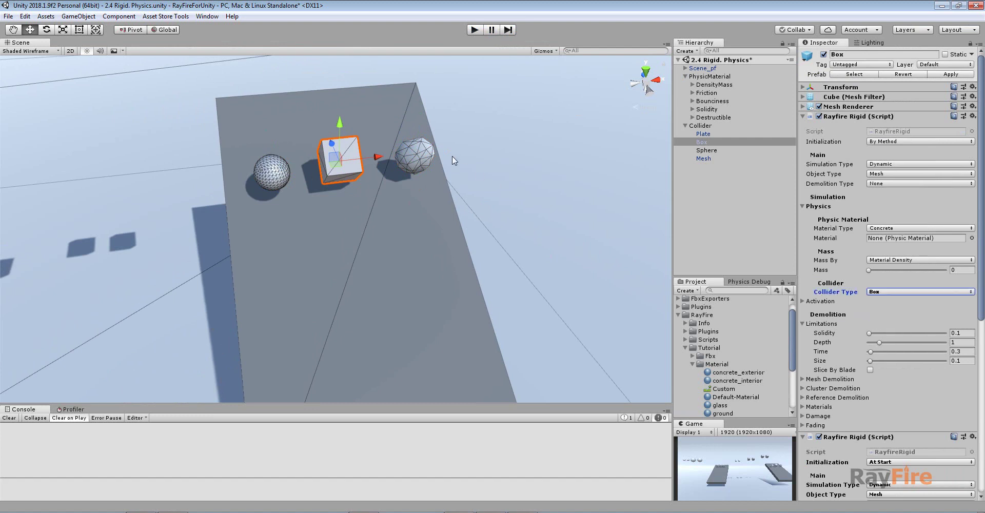
Step: Enter play mode and initialize the Sphere, Mesh and Box objects of the Collider group together
{"action": "left_click", "coordinate": [414, 153]}
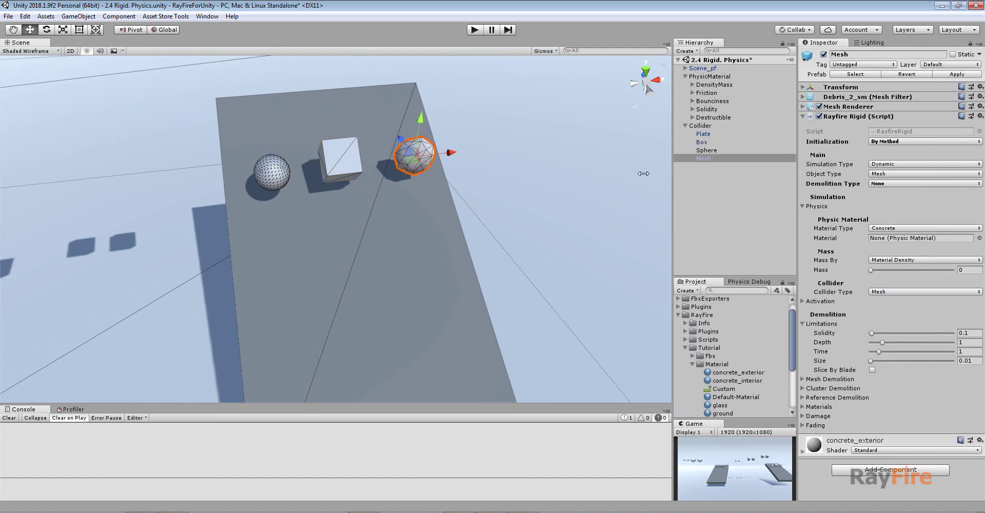
{"action": "left_click", "coordinate": [474, 31]}
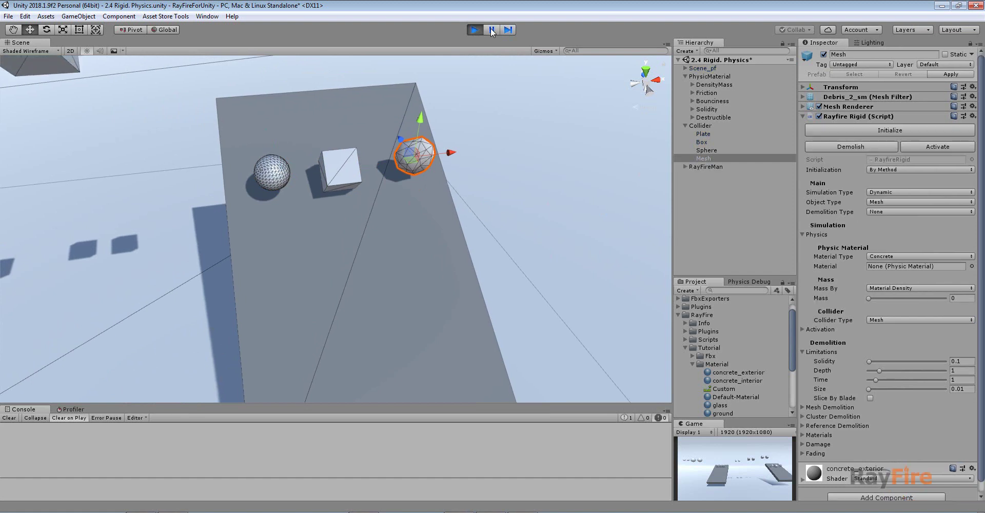
{"action": "left_click", "coordinate": [288, 170]}
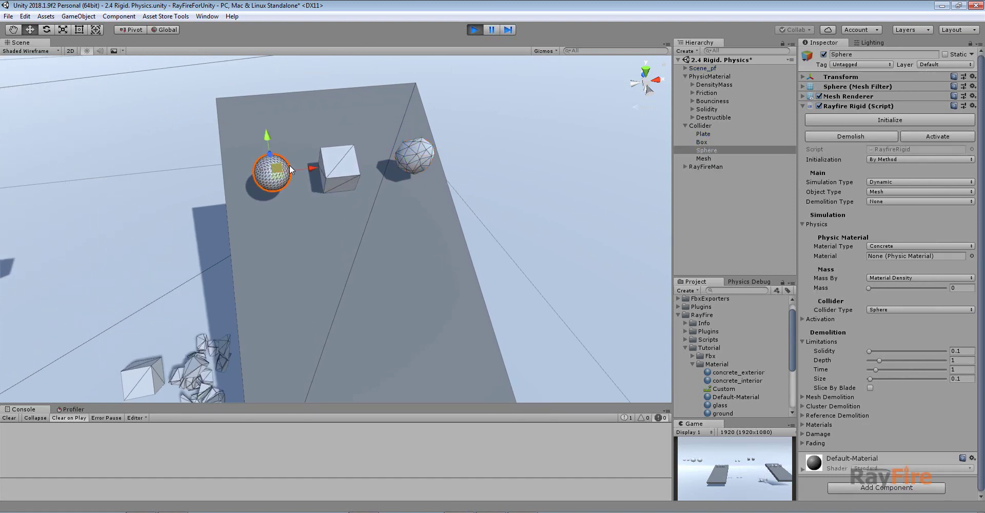
{"action": "left_click", "coordinate": [410, 150], "text": "shift"}
{"action": "left_click", "coordinate": [330, 164], "text": "shift"}
{"action": "left_click", "coordinate": [902, 147]}
{"action": "left_click", "coordinate": [555, 169]}
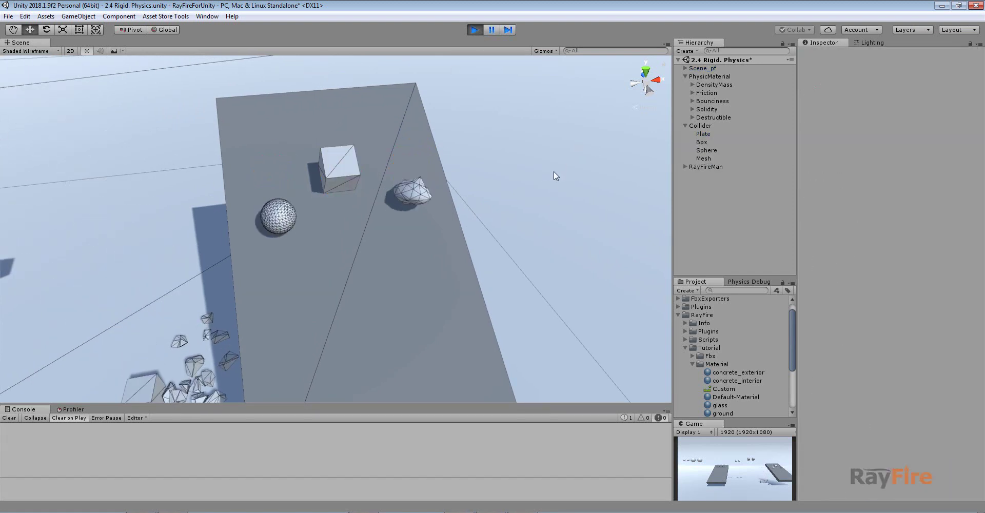
Step: Follow the objects sliding off the plate, pause the simulation, and frame the Sphere to check its collider
{"action": "middle_click_drag", "start_coordinate": [525, 222], "coordinate": [539, 139]}
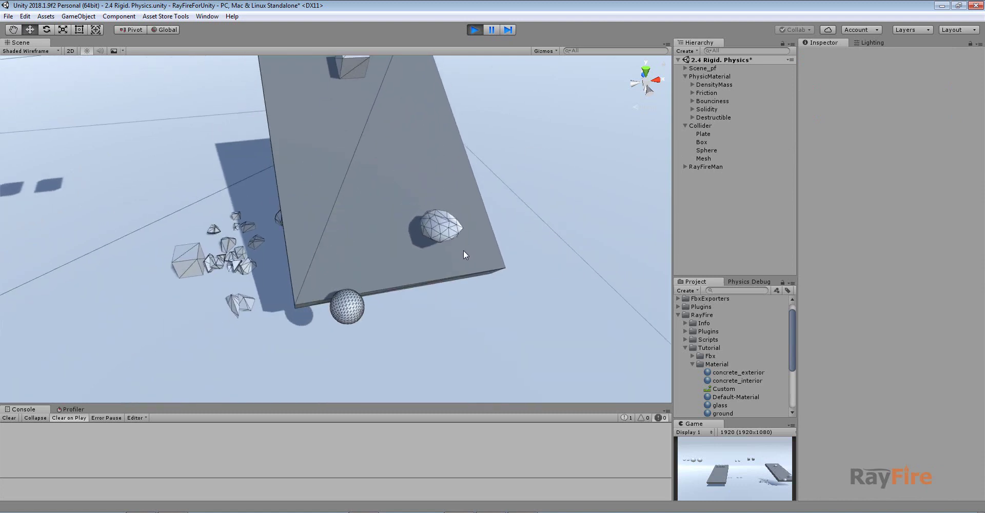
{"action": "scroll", "coordinate": [475, 284], "scroll_direction": "down", "scroll_amount": 3}
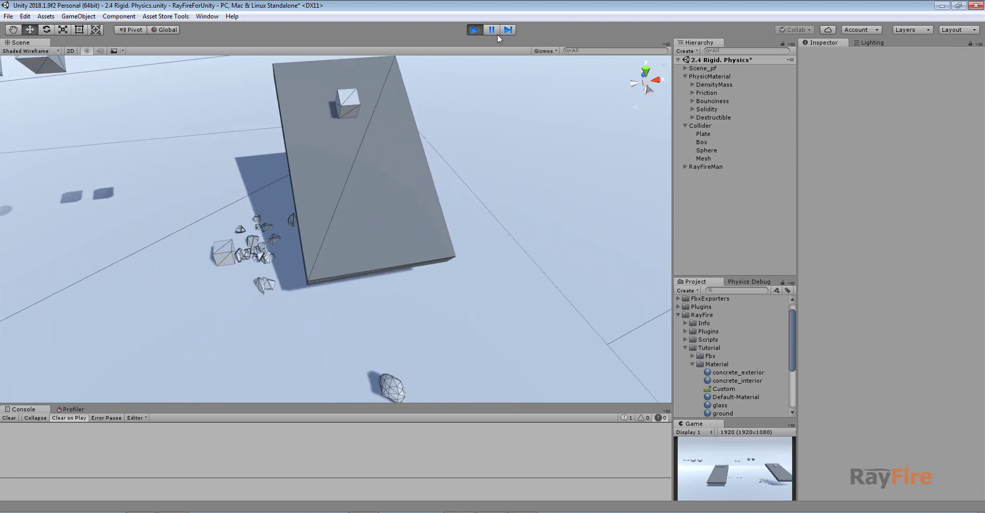
{"action": "middle_click_drag", "start_coordinate": [431, 214], "coordinate": [429, 185]}
{"action": "left_click", "coordinate": [392, 306]}
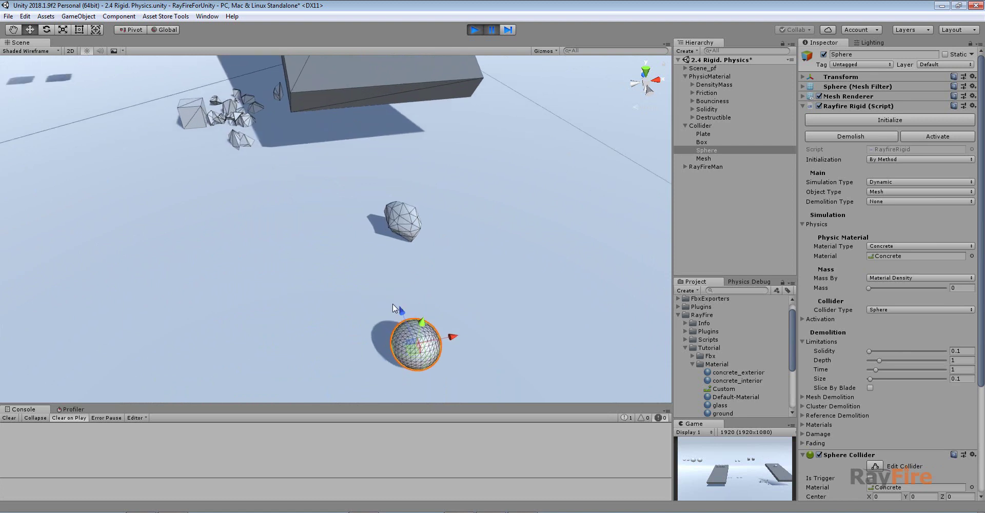
{"action": "key", "text": "f"}
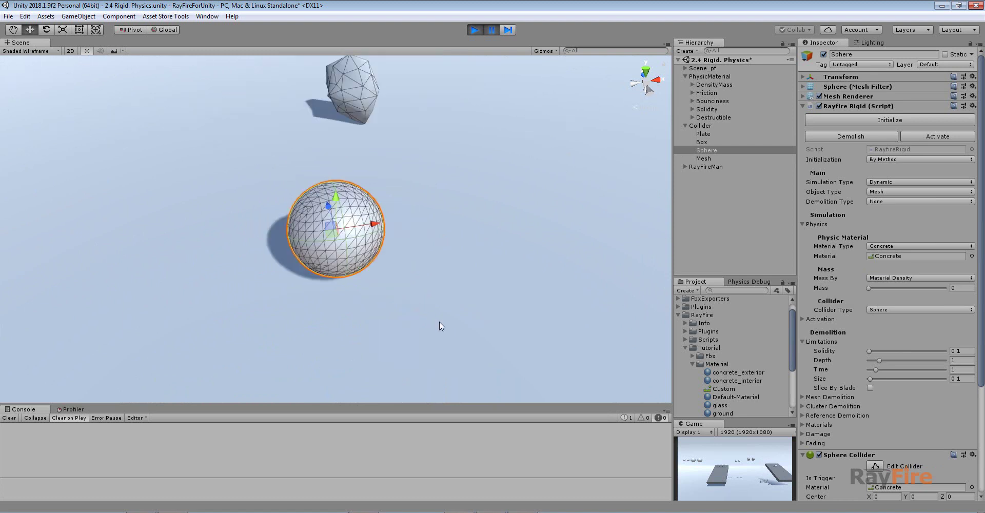
Step: Frame the Mesh object and examine its Mesh Collider and Rigidbody components
{"action": "left_click", "coordinate": [353, 61]}
{"action": "key", "text": "f"}
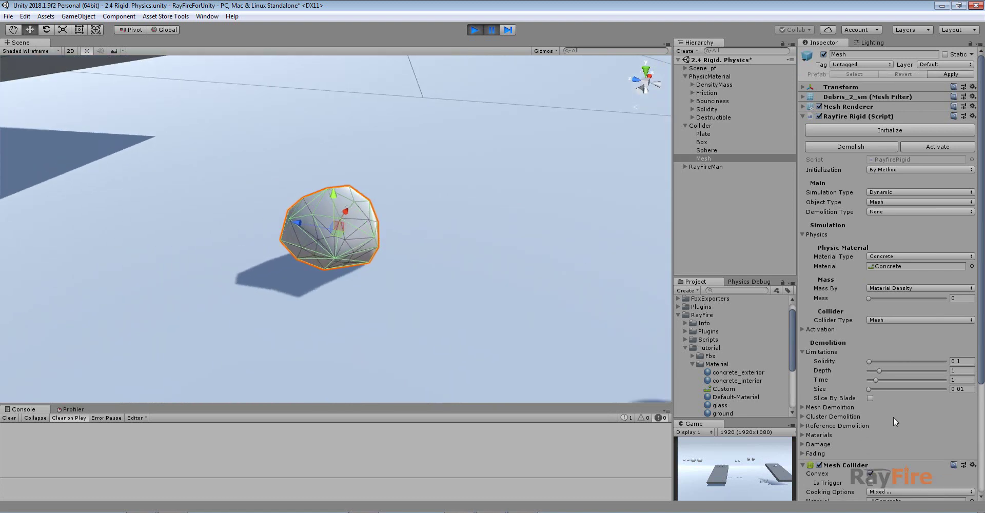
{"action": "scroll", "coordinate": [830, 472], "scroll_direction": "down", "scroll_amount": 5}
{"action": "scroll", "coordinate": [246, 238], "scroll_direction": "down", "scroll_amount": 5}
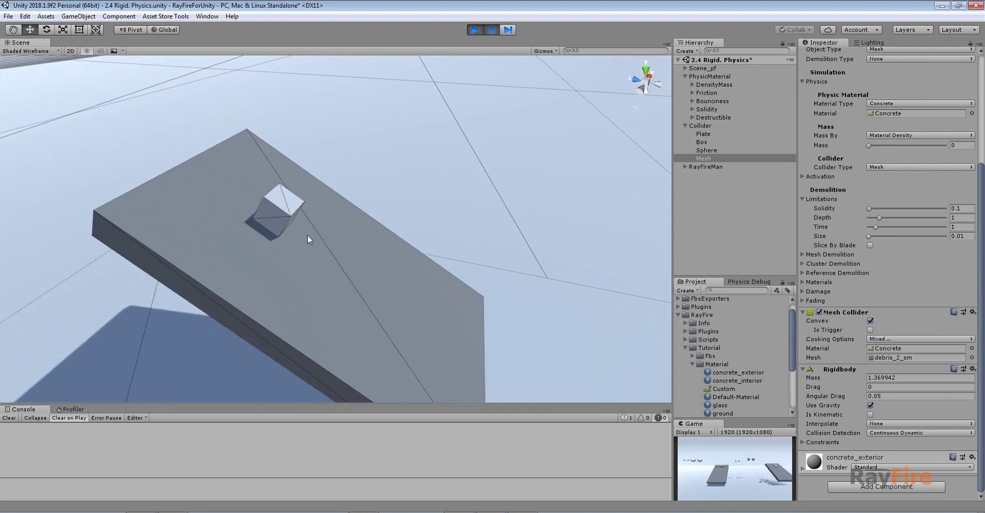
Step: Frame the Box object on the plate and examine its Box Collider and Rigidbody components
{"action": "left_click", "coordinate": [285, 212]}
{"action": "key", "text": "f"}
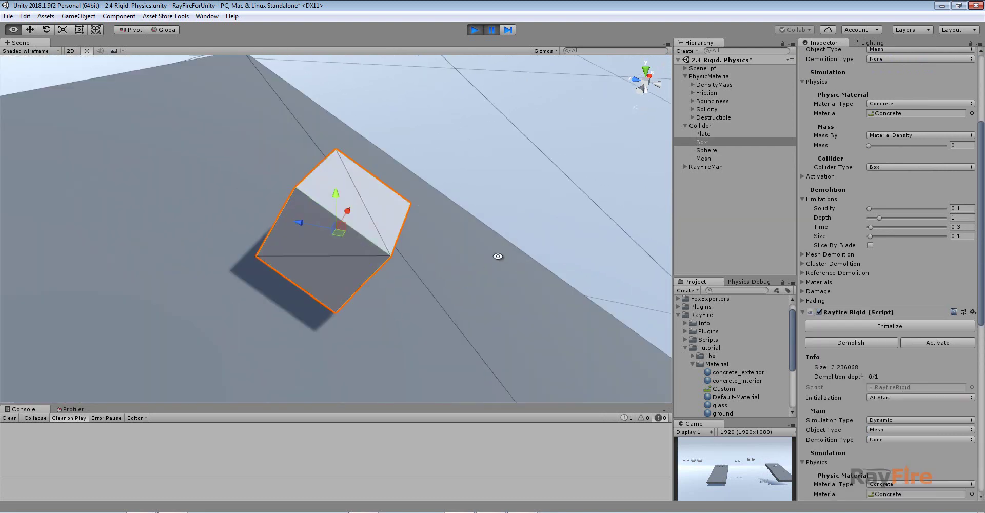
{"action": "left_click_drag", "start_coordinate": [502, 256], "coordinate": [413, 245], "text": "alt"}
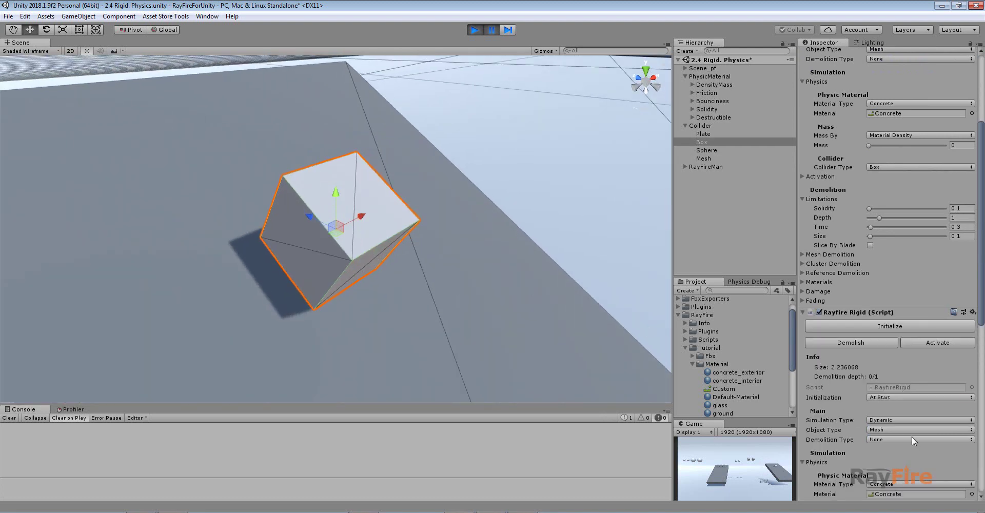
{"action": "scroll", "coordinate": [903, 435], "scroll_direction": "down", "scroll_amount": 3}
{"action": "scroll", "coordinate": [903, 434], "scroll_direction": "down", "scroll_amount": 2}
{"action": "scroll", "coordinate": [895, 395], "scroll_direction": "down", "scroll_amount": 8}
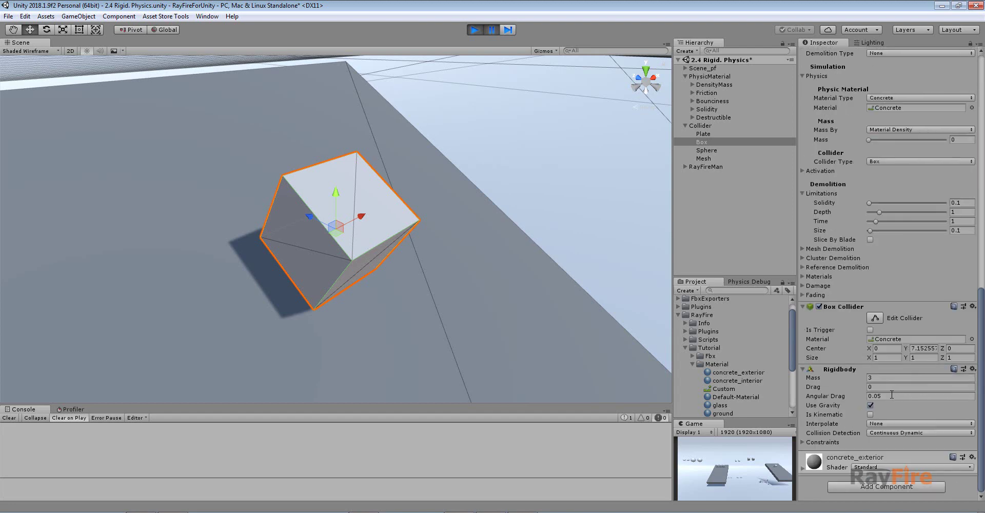
{"action": "scroll", "coordinate": [450, 260], "scroll_direction": "down", "scroll_amount": 5}
{"action": "left_click_drag", "start_coordinate": [454, 266], "coordinate": [536, 273], "text": "alt"}
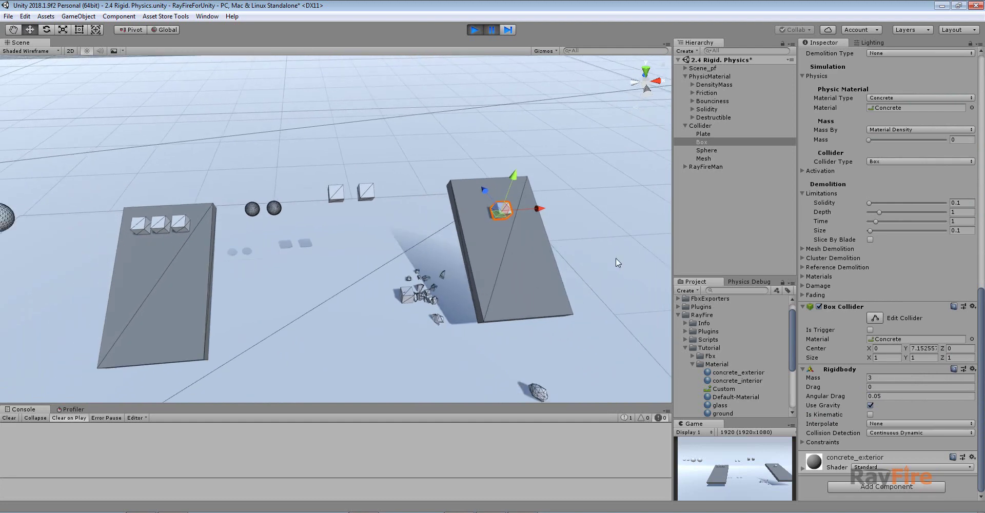
Step: Select the Plate in the Collider group and examine its Rayfire Rigid physics and Mesh Collider settings
{"action": "left_click", "coordinate": [703, 133]}
{"action": "scroll", "coordinate": [879, 176], "scroll_direction": "up", "scroll_amount": 3}
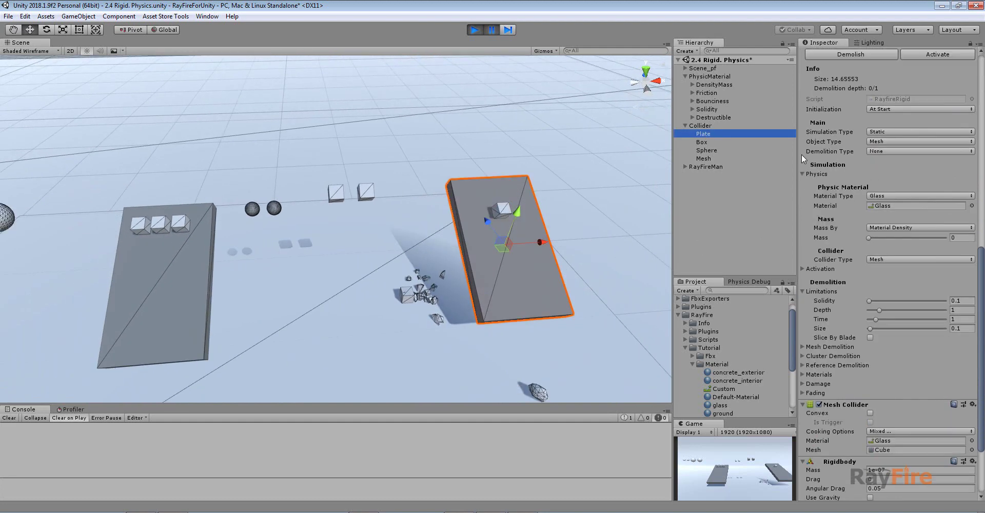